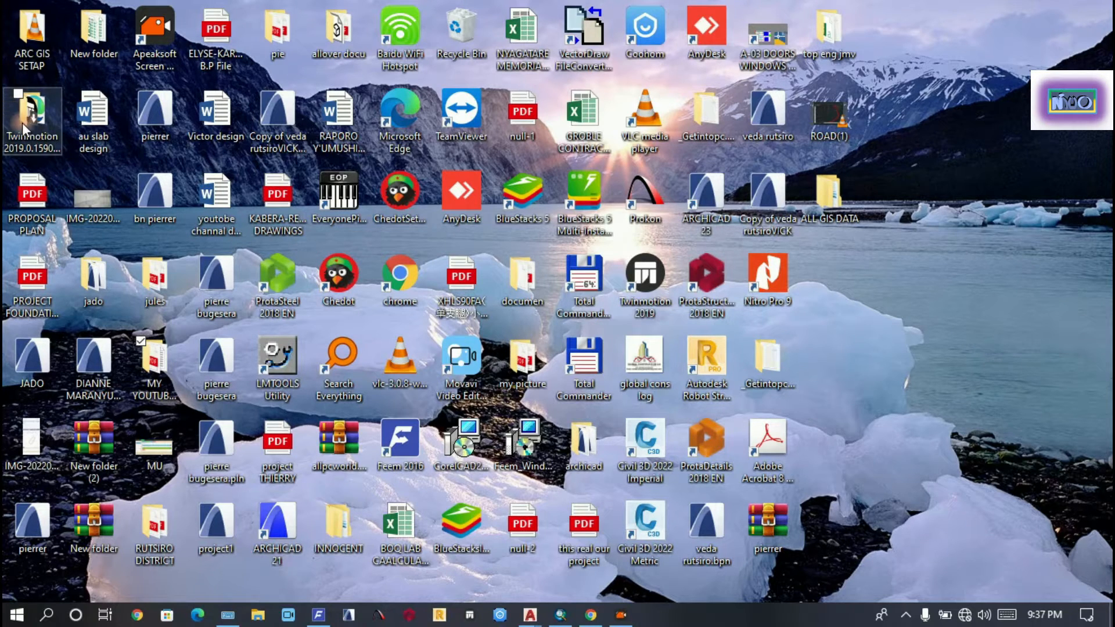
Run the Twinmotion_2019.0.15900 setup, accept the license agreement and install the program into C:\Program Files\Twinmotion 2019
{"action": "double_click", "coordinate": [18, 121]}
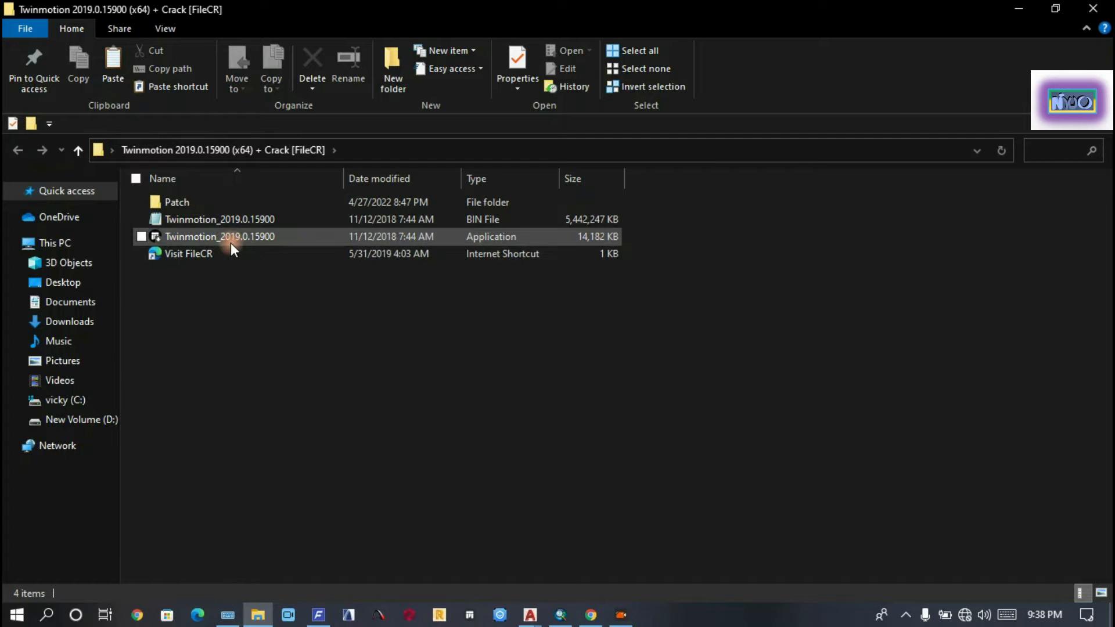
{"action": "double_click", "coordinate": [189, 239]}
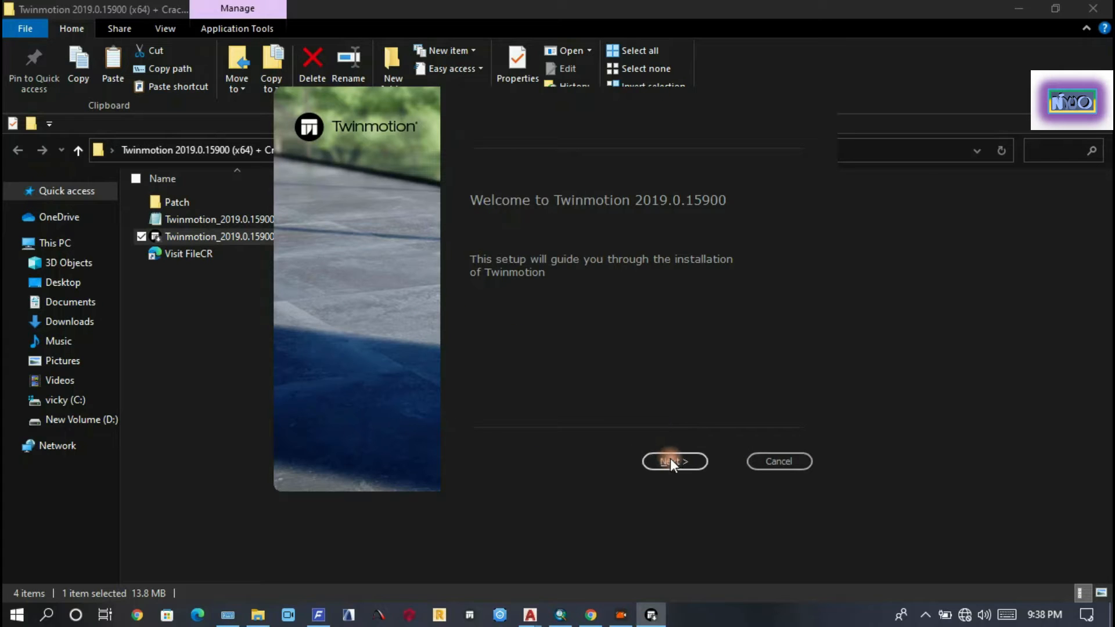
{"action": "left_click", "coordinate": [672, 460]}
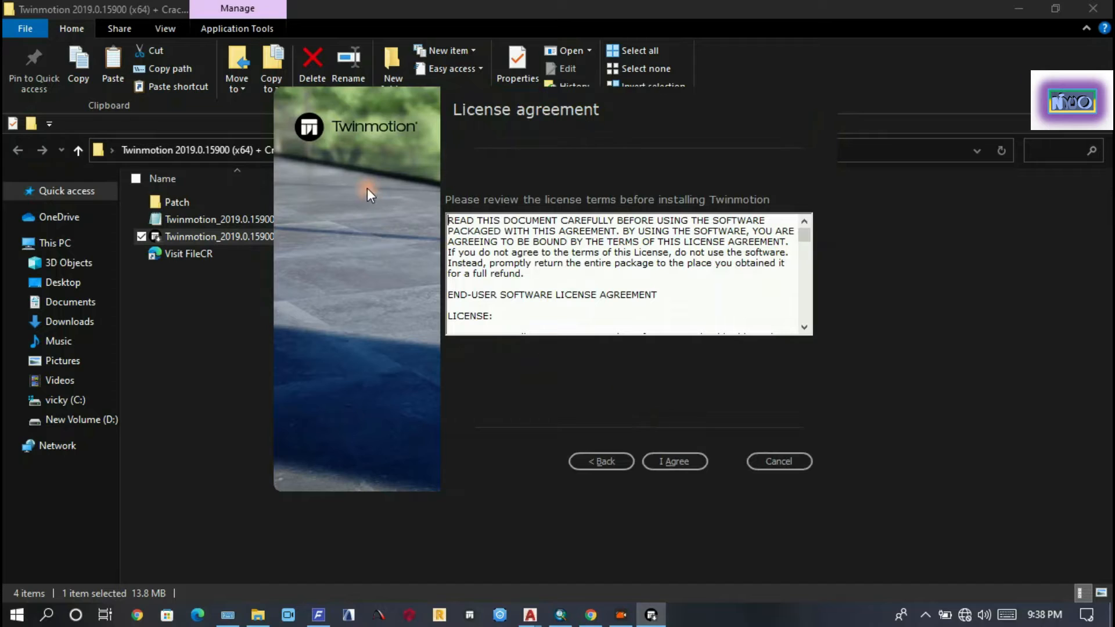
{"action": "left_click", "coordinate": [668, 456]}
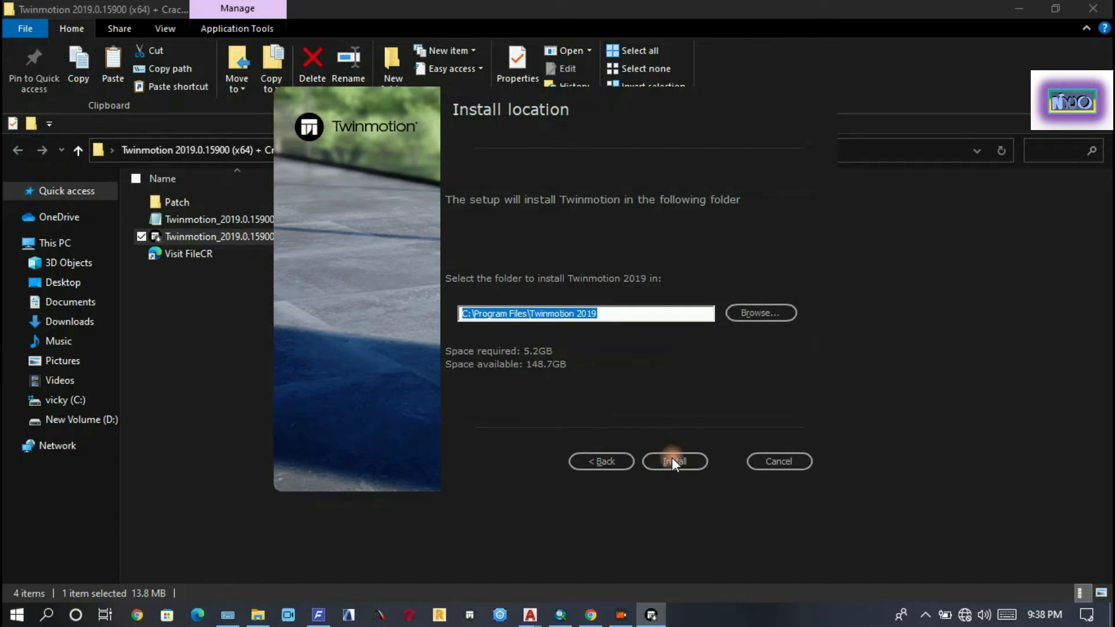
{"action": "left_click", "coordinate": [671, 460]}
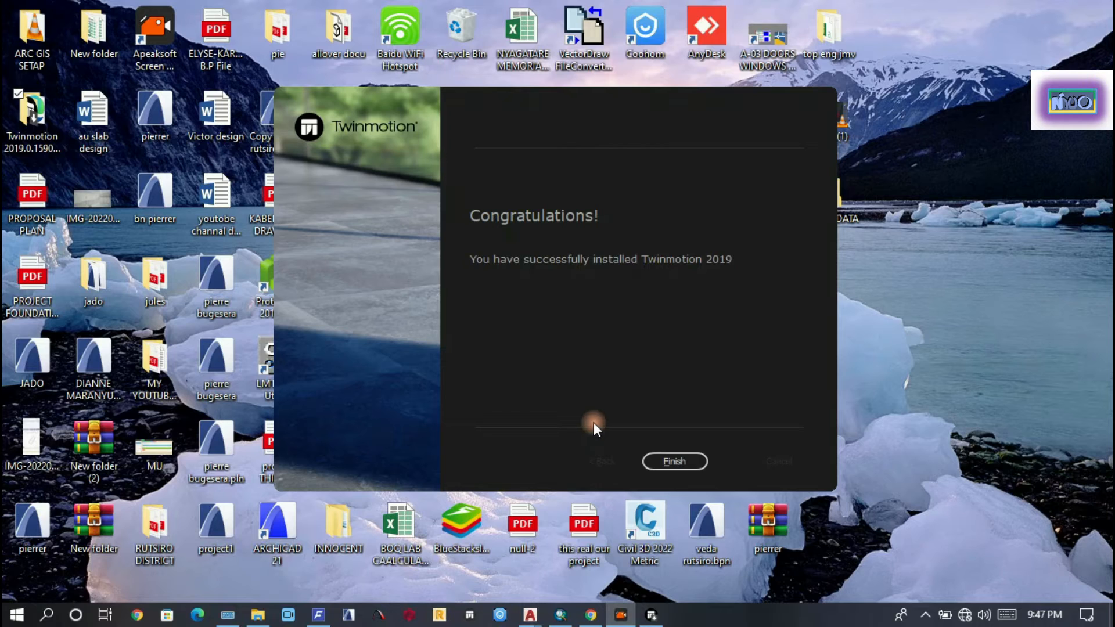
{"action": "left_click", "coordinate": [672, 461]}
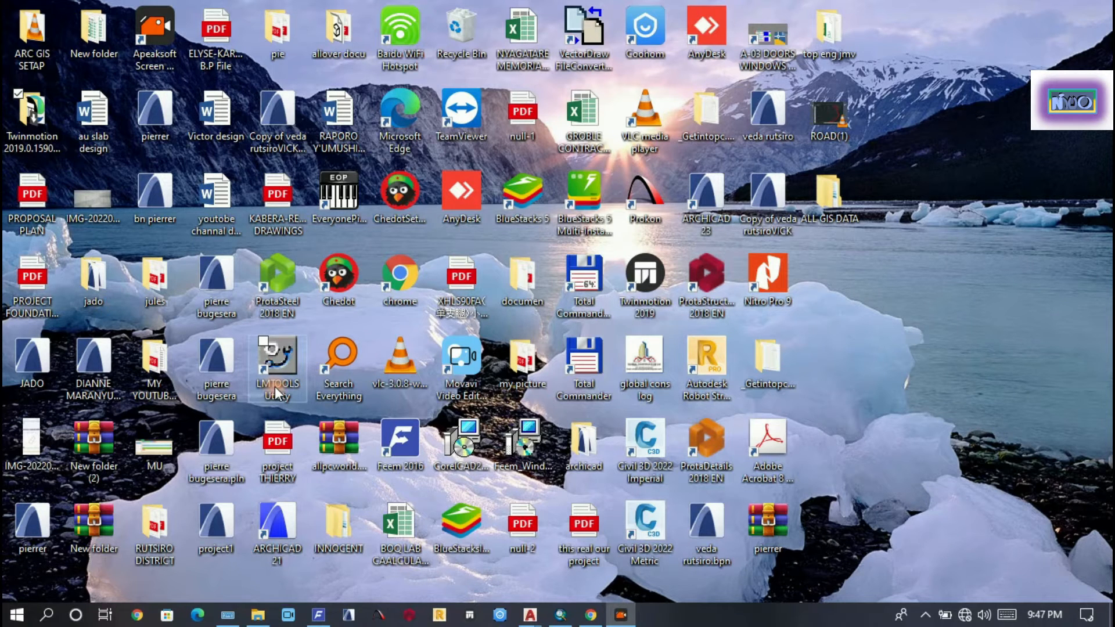
Copy the tm2019v2b15900-tpc application from the Patch subfolder of the Twinmotion download folder on the desktop
{"action": "double_click", "coordinate": [26, 116]}
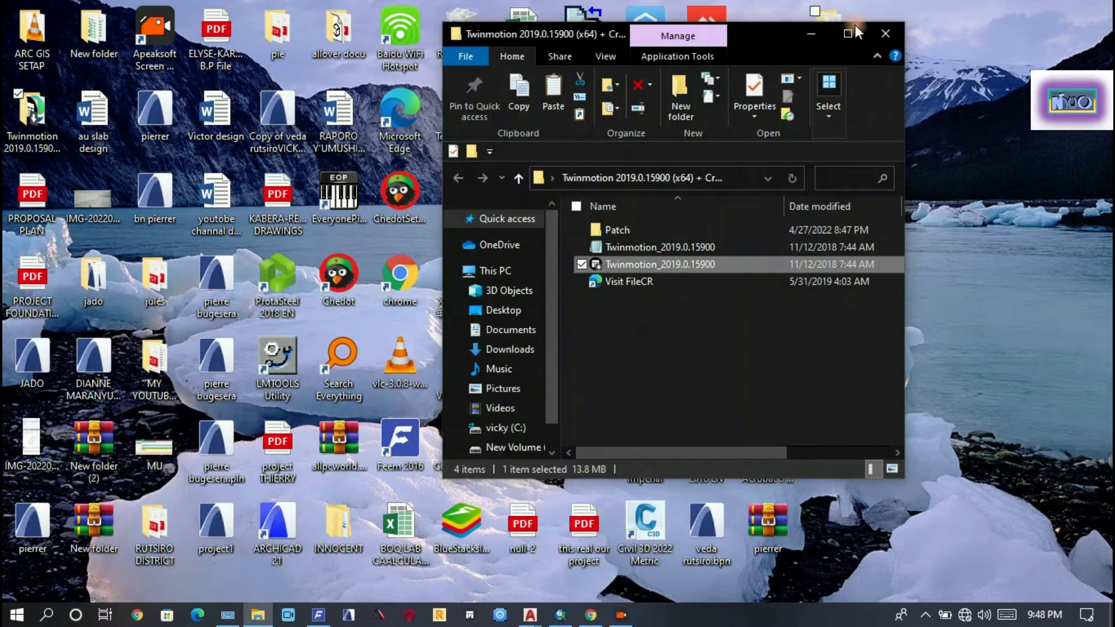
{"action": "left_click", "coordinate": [848, 34]}
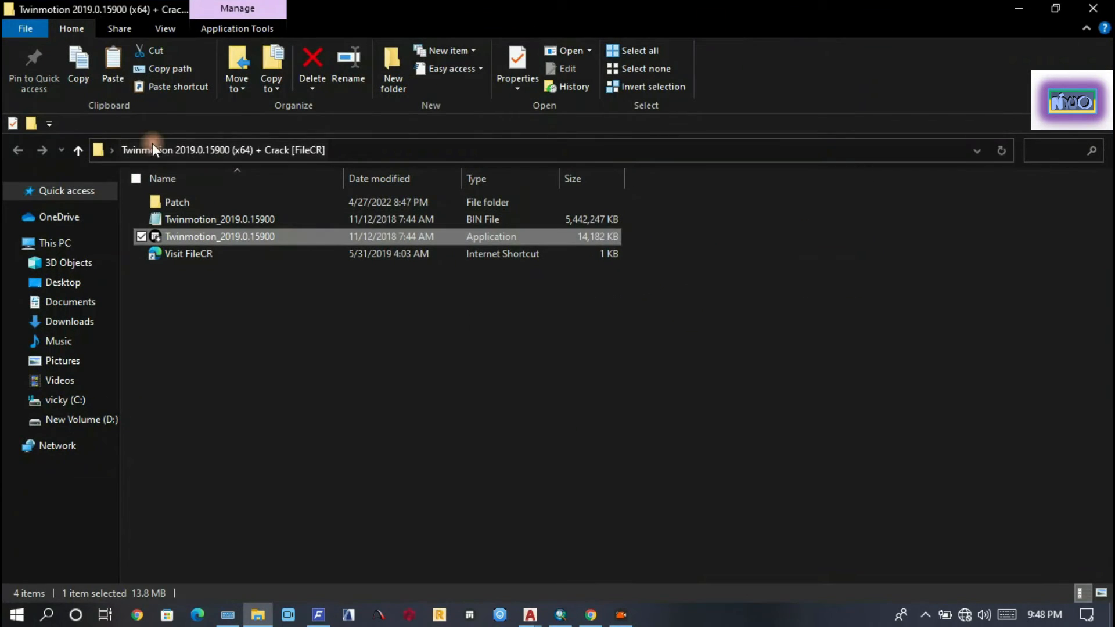
{"action": "double_click", "coordinate": [202, 200]}
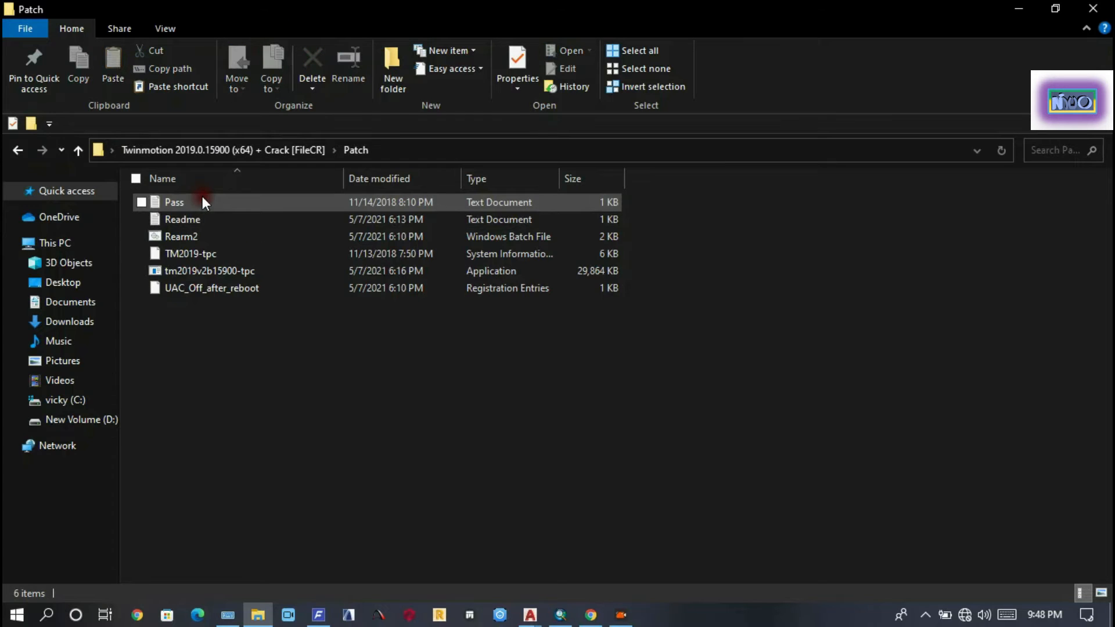
{"action": "left_click", "coordinate": [215, 272]}
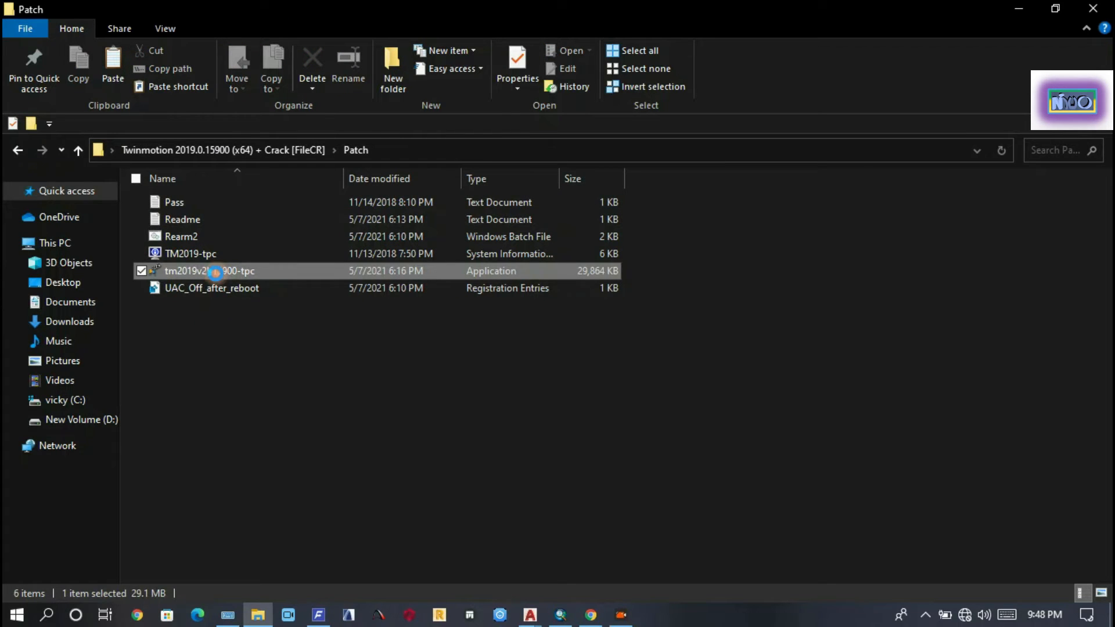
{"action": "right_click", "coordinate": [215, 272]}
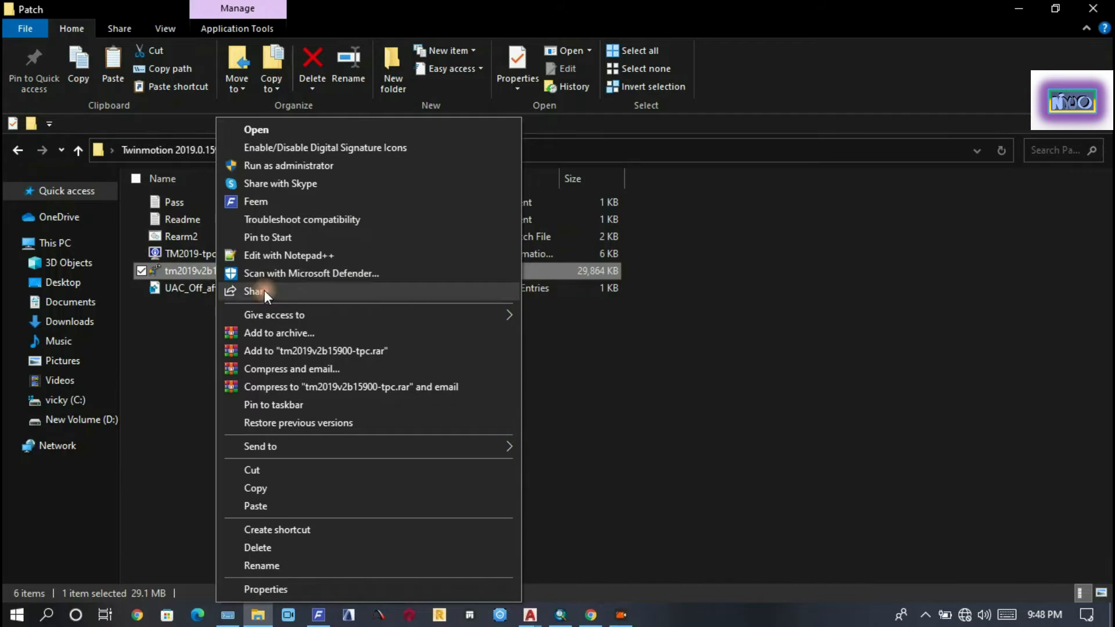
{"action": "left_click", "coordinate": [283, 486]}
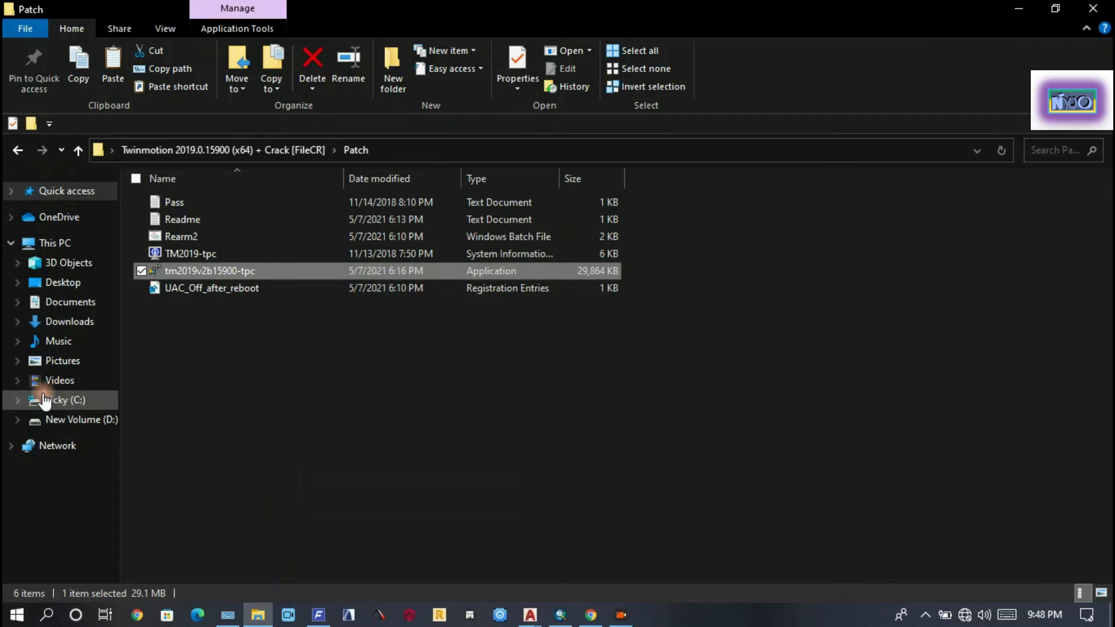
Paste the copied application into C:\Program Files\Twinmotion 2019 and minimize the folder window
{"action": "left_click", "coordinate": [89, 398]}
{"action": "double_click", "coordinate": [244, 303]}
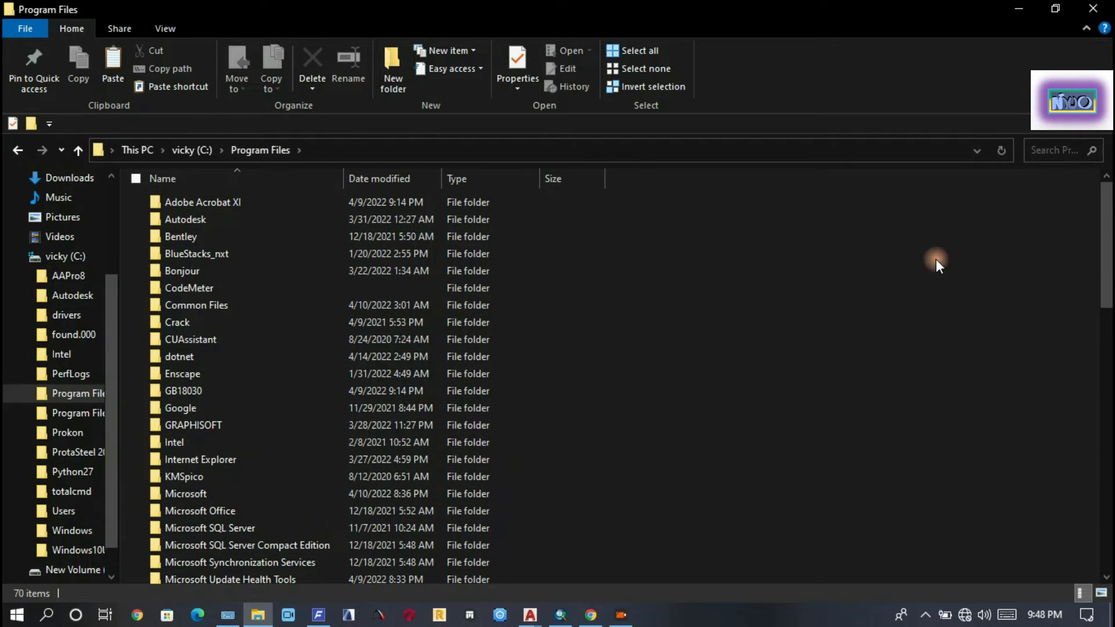
{"action": "left_click_drag", "start_coordinate": [1106, 244], "coordinate": [1108, 329]}
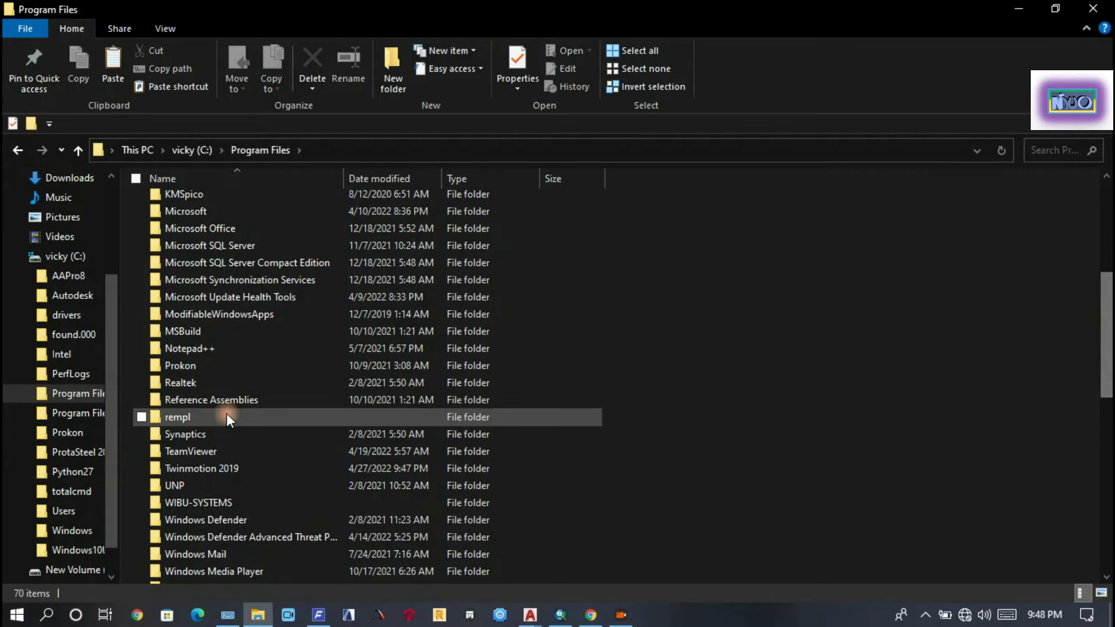
{"action": "double_click", "coordinate": [225, 467]}
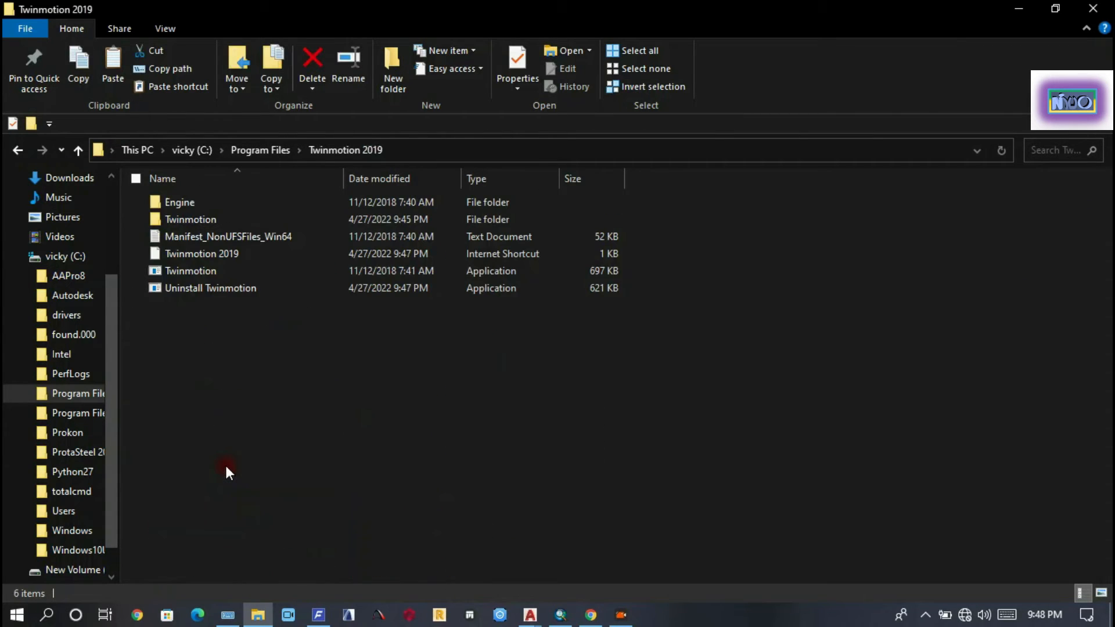
{"action": "right_click", "coordinate": [303, 358]}
{"action": "left_click", "coordinate": [350, 229]}
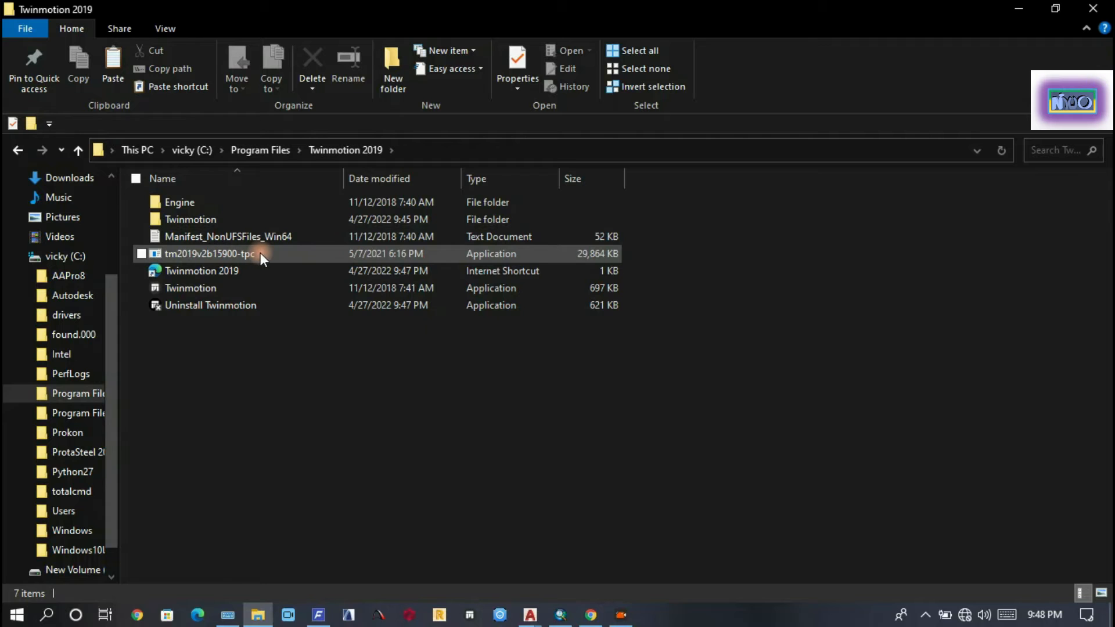
{"action": "left_click", "coordinate": [1011, 9]}
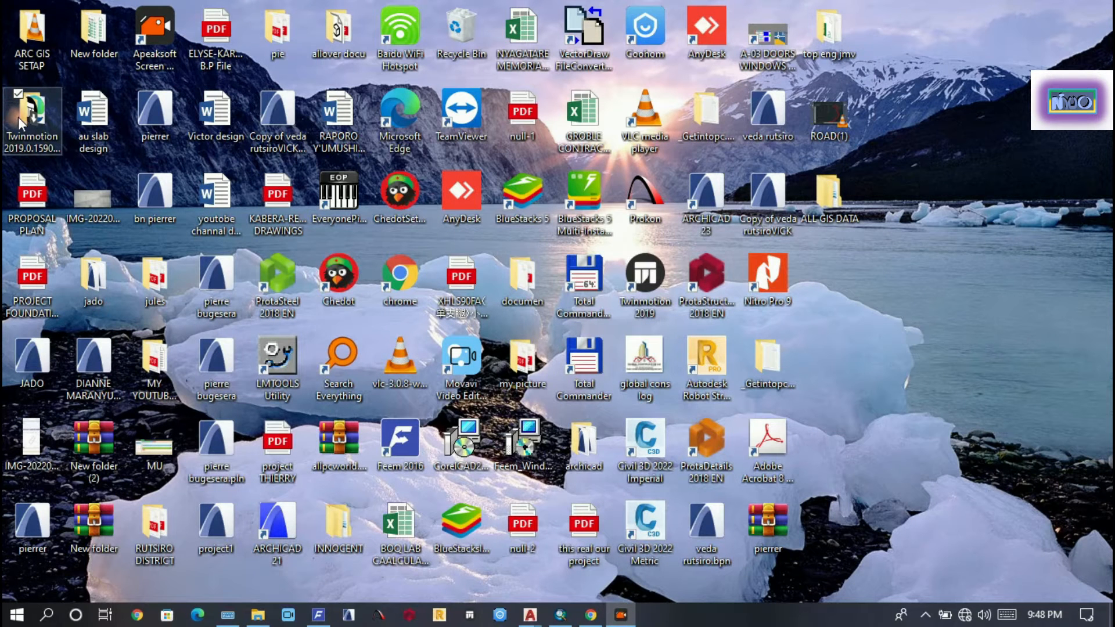
Start Notepad as administrator and move its window toward the upper-left part of the desktop
{"action": "left_click", "coordinate": [47, 617]}
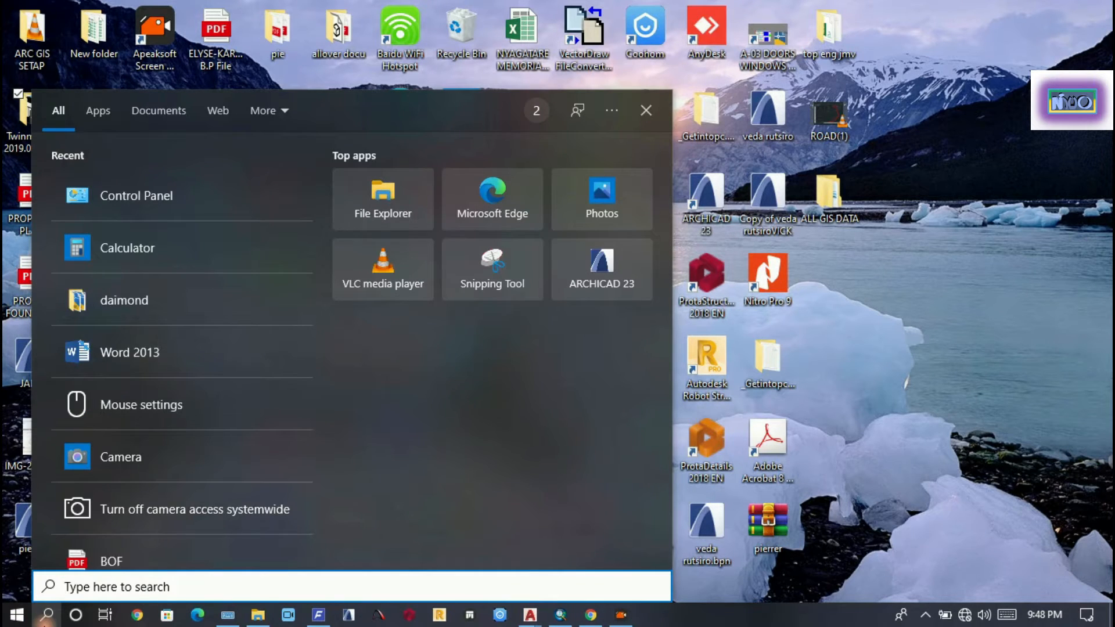
{"action": "type", "text": "N"}
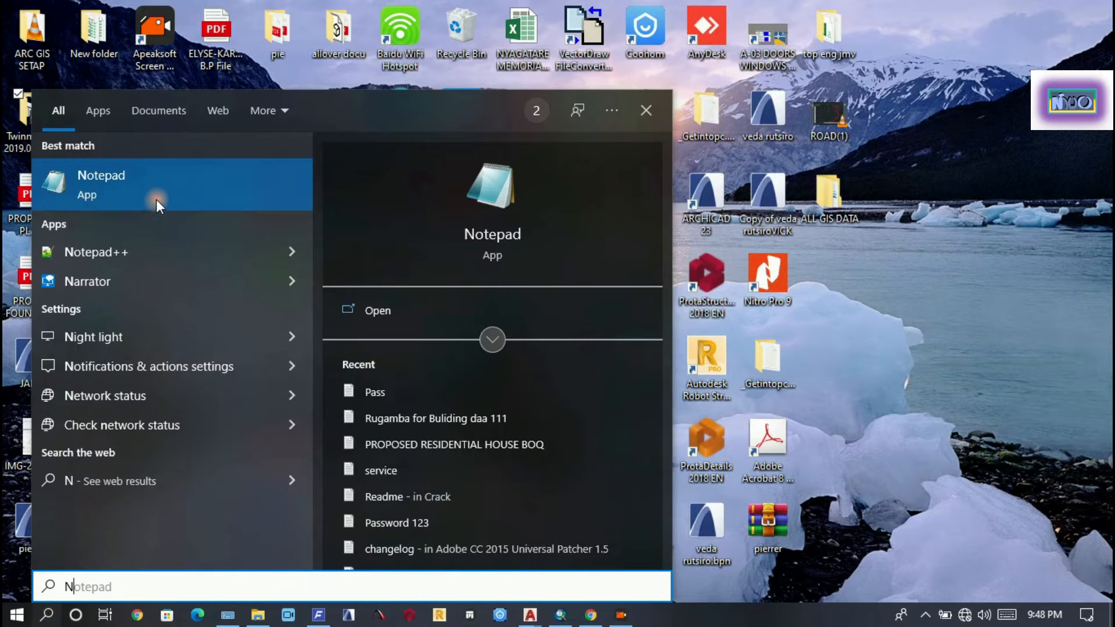
{"action": "right_click", "coordinate": [156, 189]}
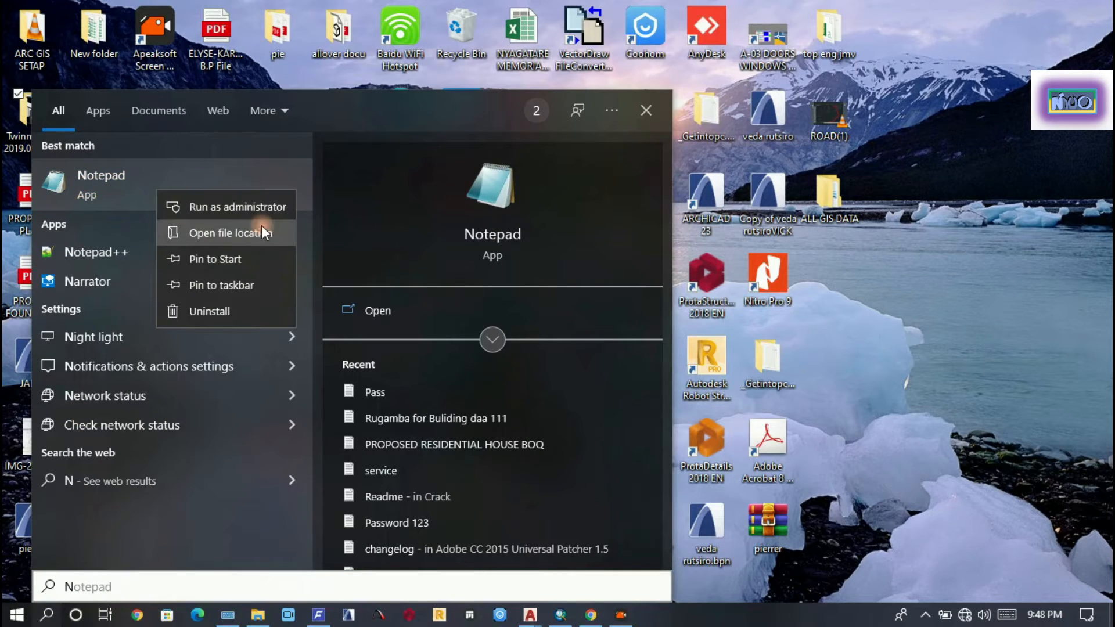
{"action": "left_click", "coordinate": [255, 205]}
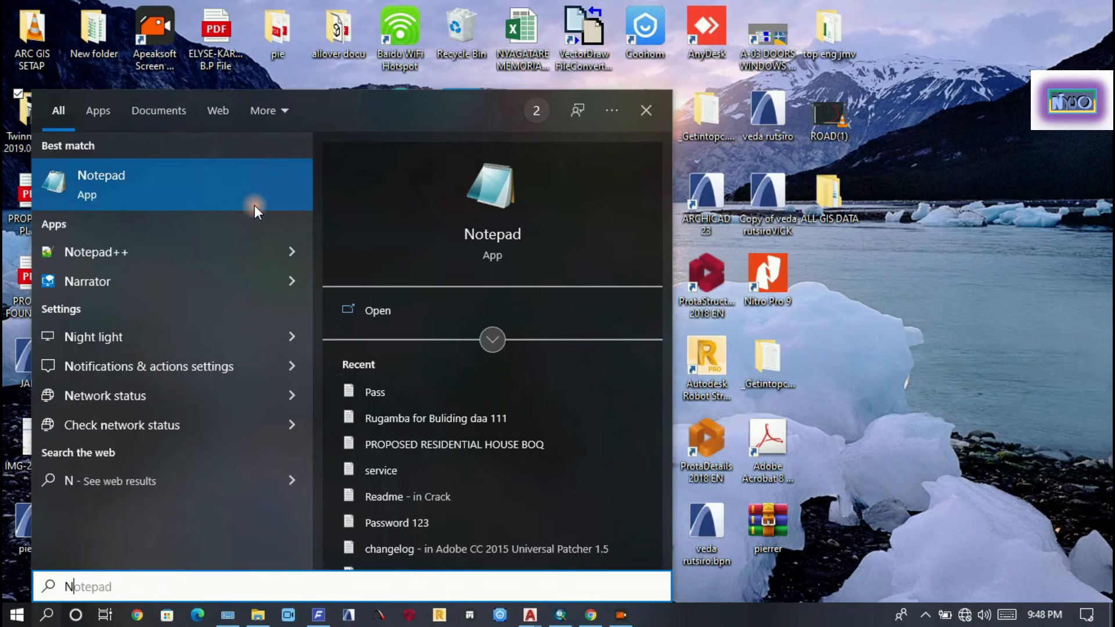
{"action": "left_click", "coordinate": [885, 367]}
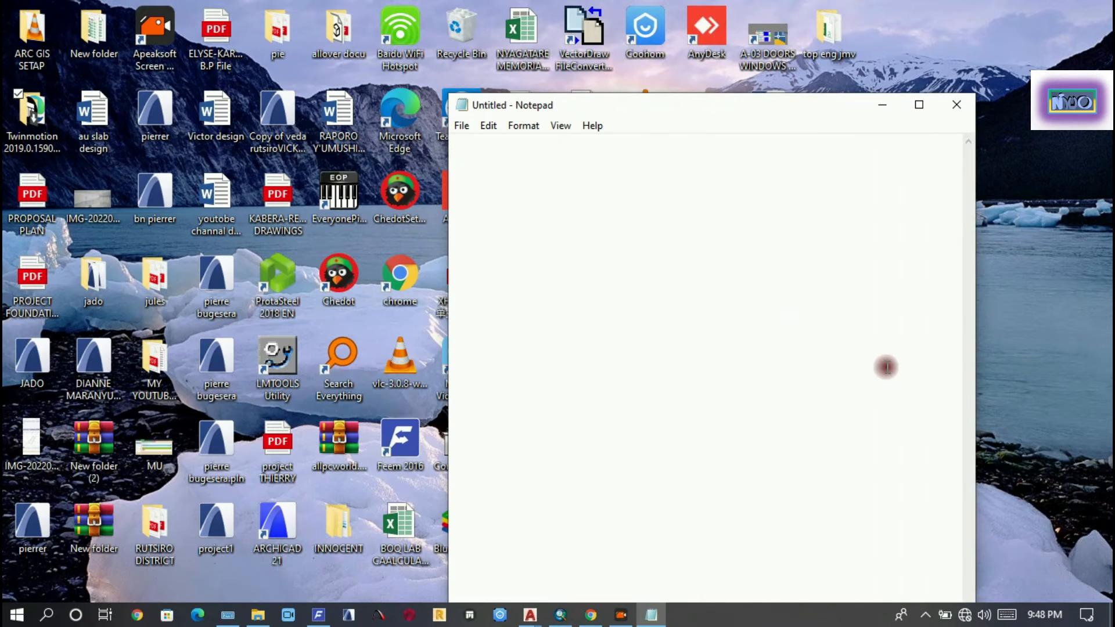
{"action": "left_click_drag", "start_coordinate": [639, 108], "coordinate": [318, 40]}
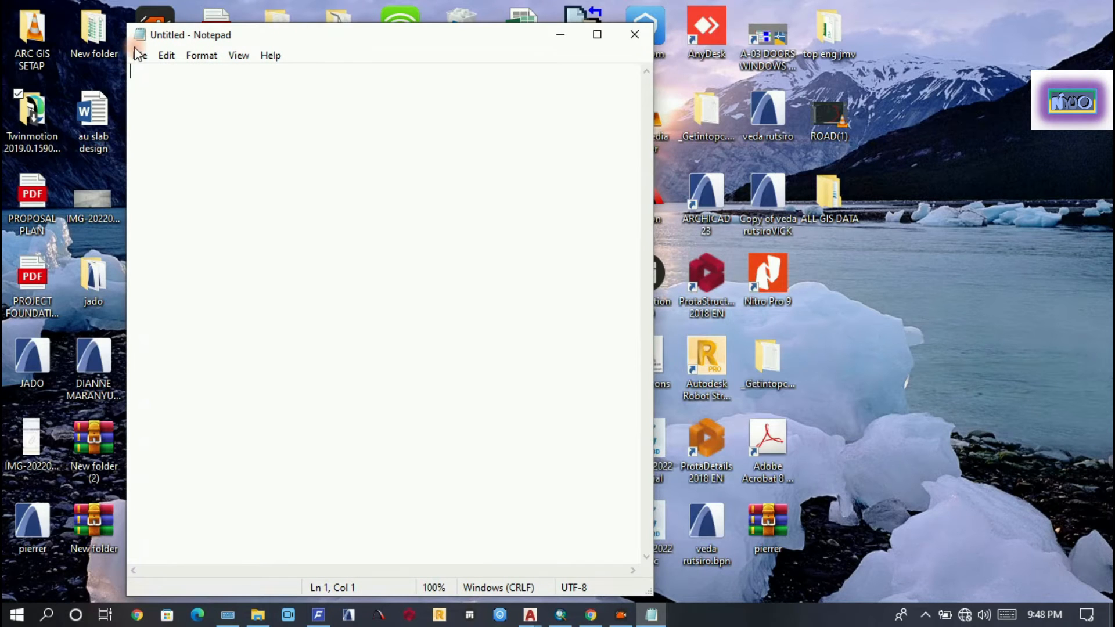
Start opening a file in Notepad and browse from This PC to the Windows folder on drive C
{"action": "left_click", "coordinate": [140, 56]}
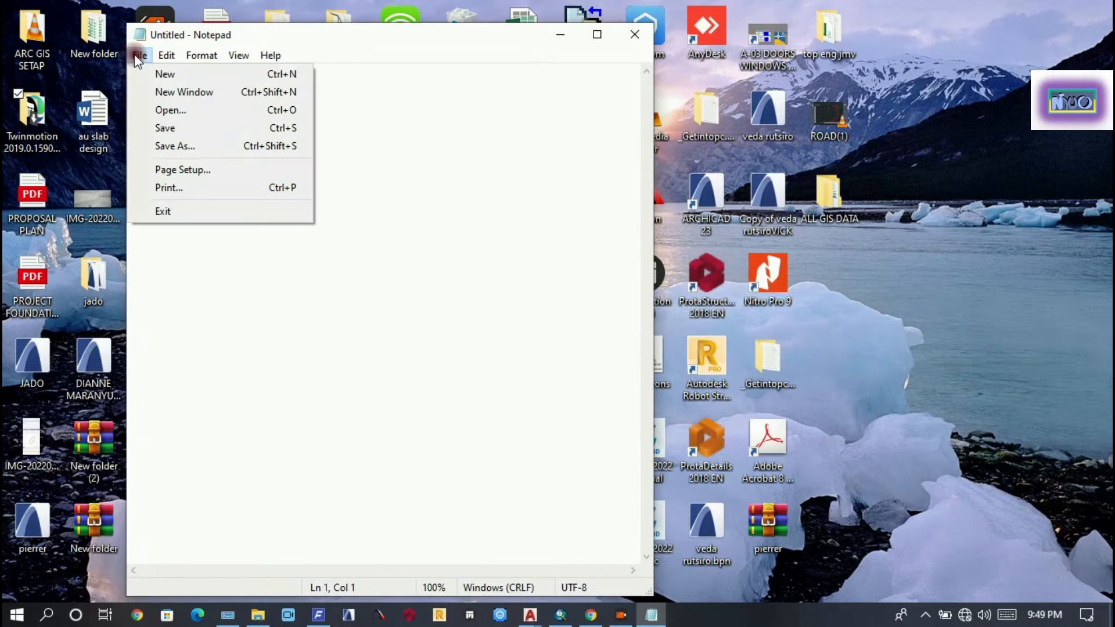
{"action": "left_click", "coordinate": [179, 110]}
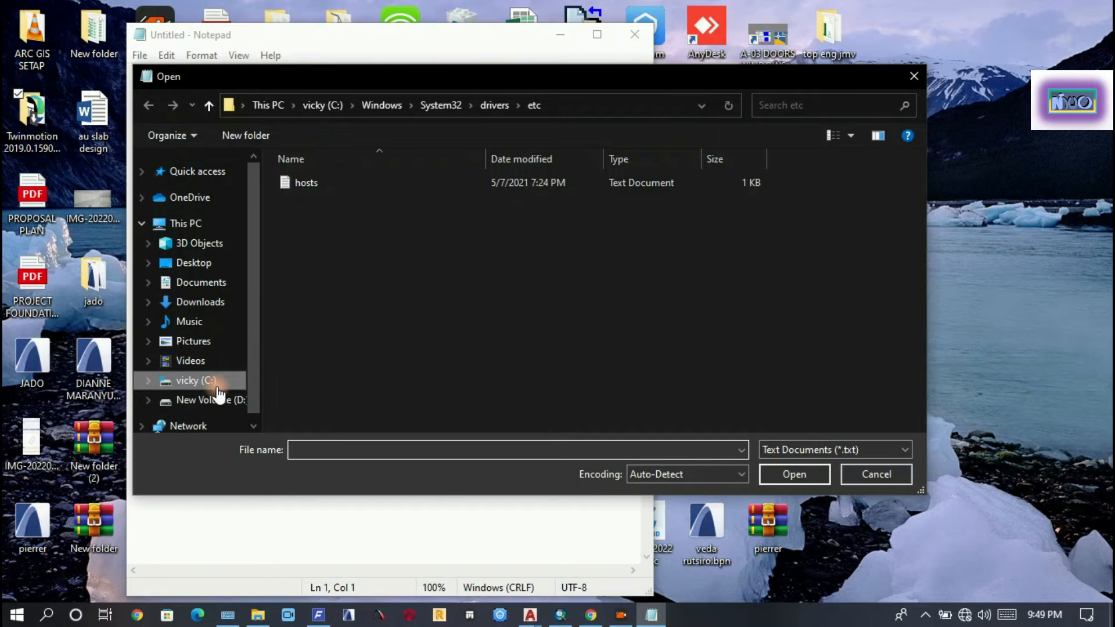
{"action": "left_click", "coordinate": [313, 106]}
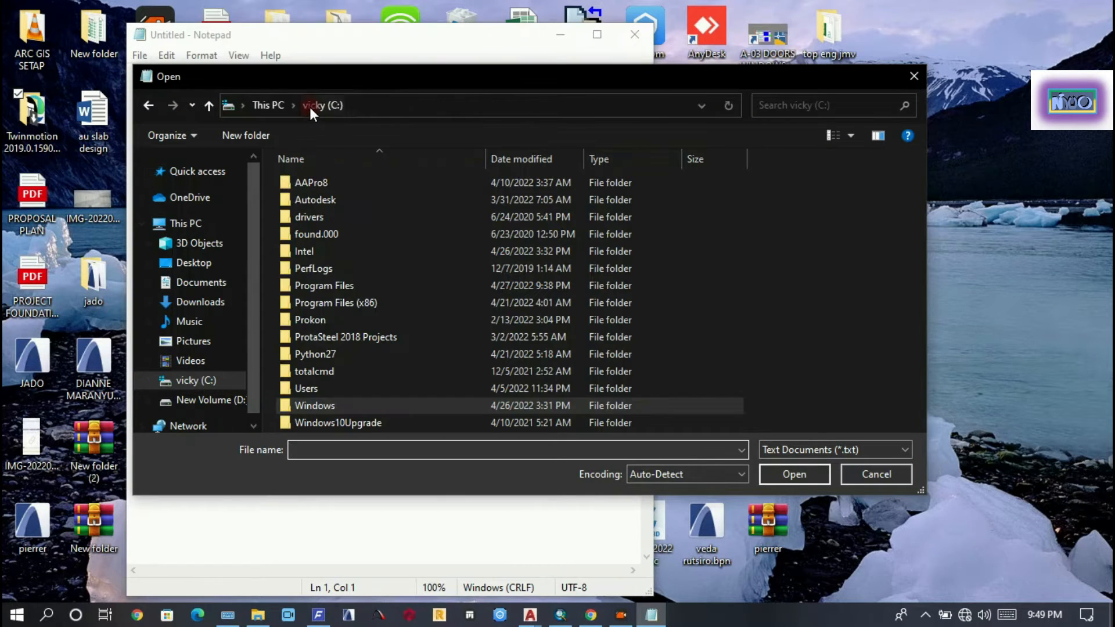
{"action": "left_click", "coordinate": [268, 105]}
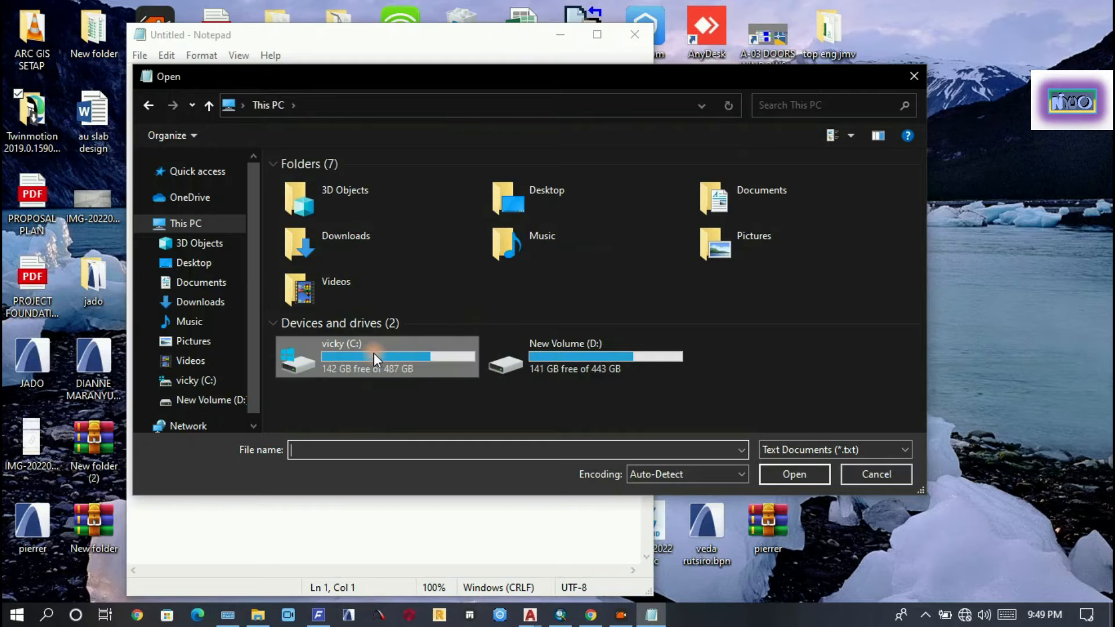
{"action": "double_click", "coordinate": [367, 353]}
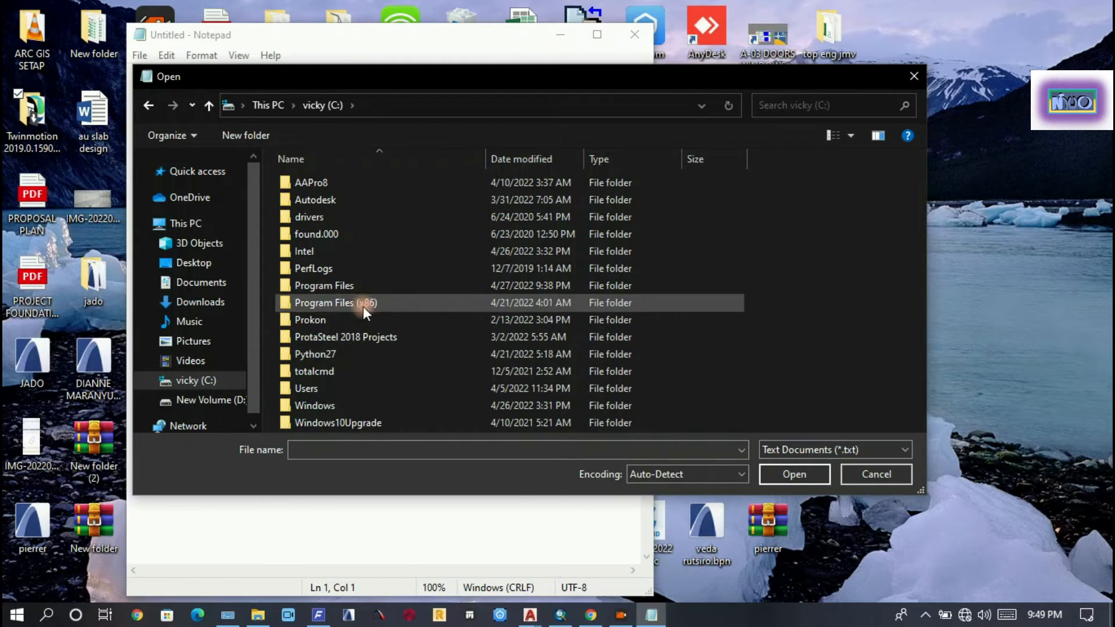
{"action": "double_click", "coordinate": [392, 406]}
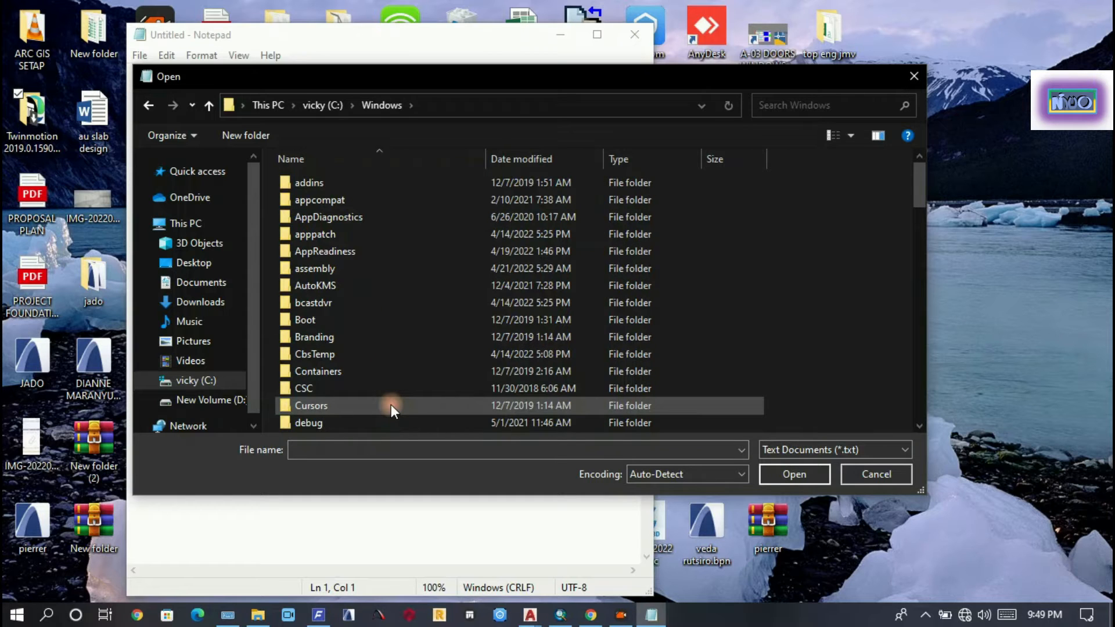
Browse on from the Windows folder into System32 and its drivers subfolder
{"action": "left_click_drag", "start_coordinate": [915, 181], "coordinate": [926, 372]}
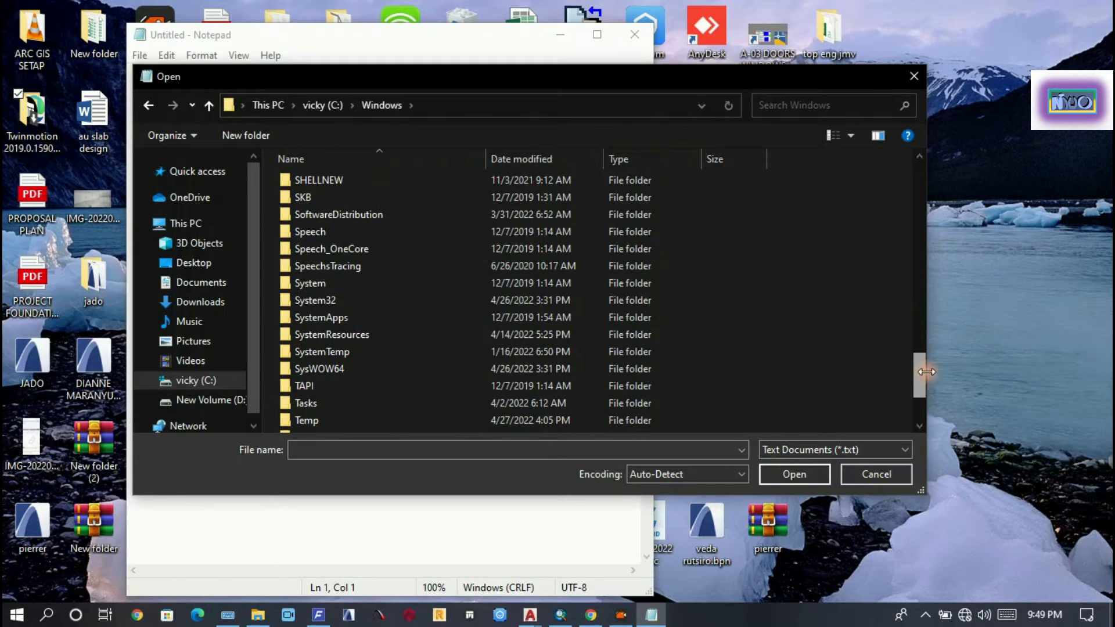
{"action": "left_click", "coordinate": [353, 297]}
{"action": "double_click", "coordinate": [353, 294]}
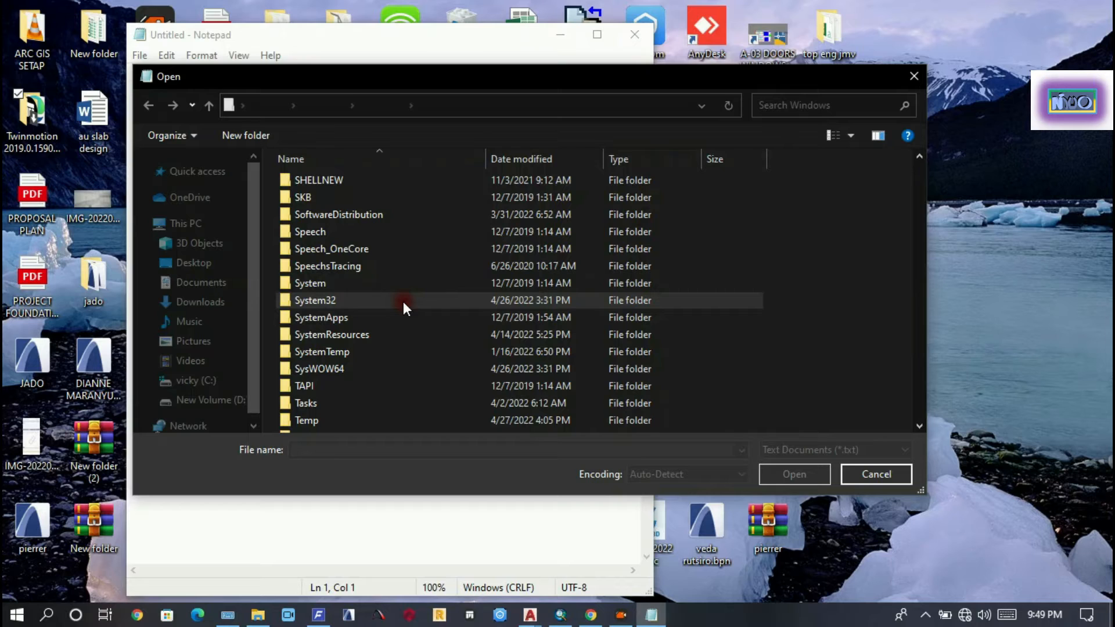
{"action": "double_click", "coordinate": [302, 301]}
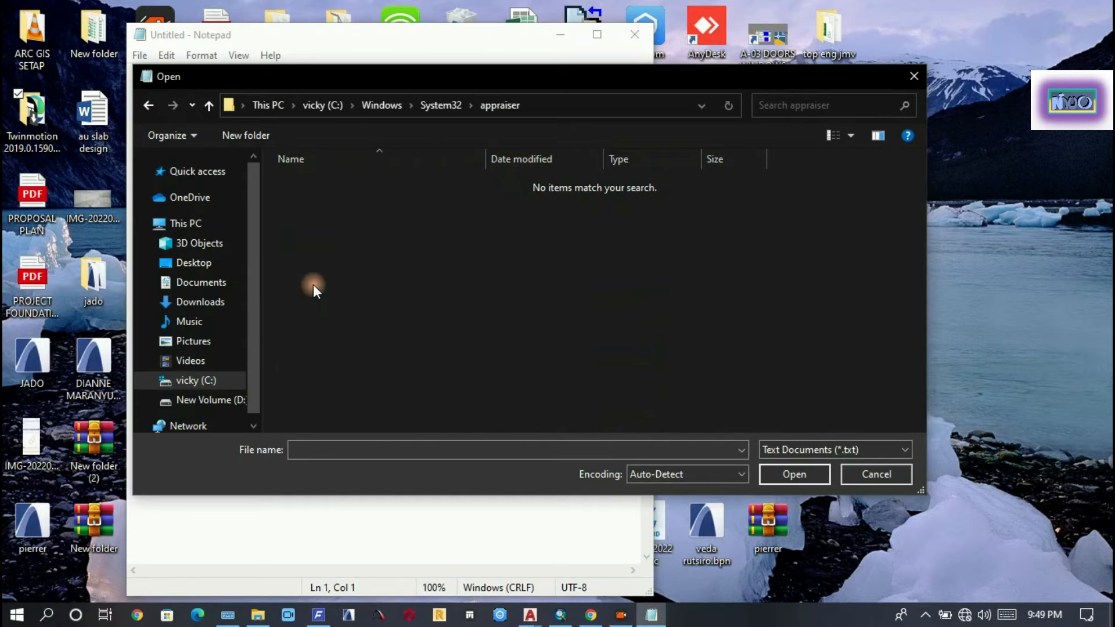
{"action": "left_click", "coordinate": [452, 105]}
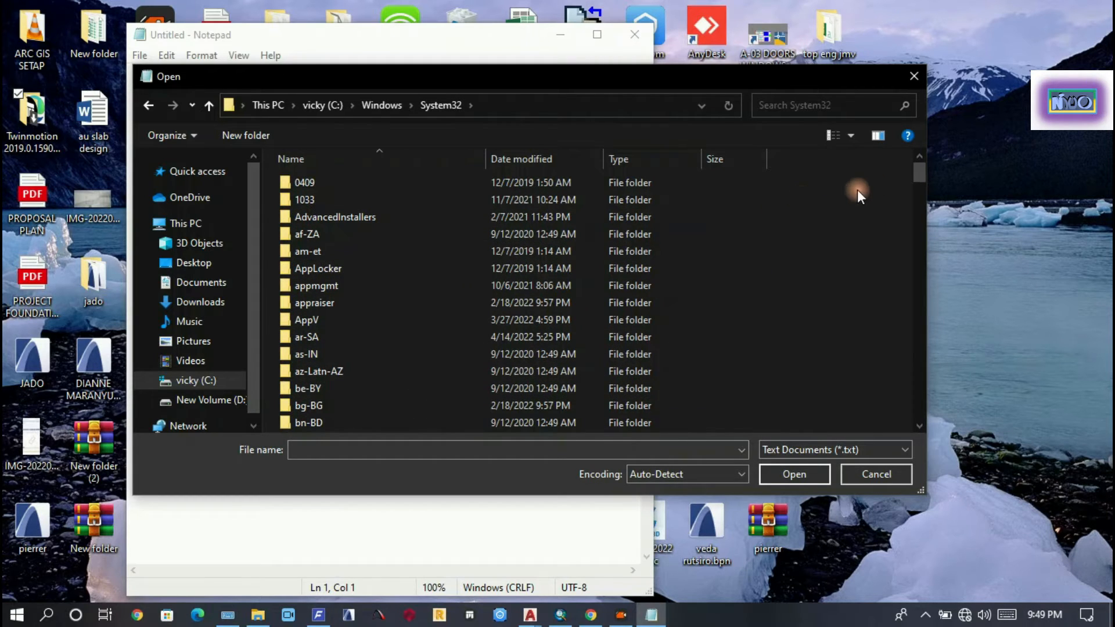
{"action": "left_click_drag", "start_coordinate": [917, 176], "coordinate": [924, 211]}
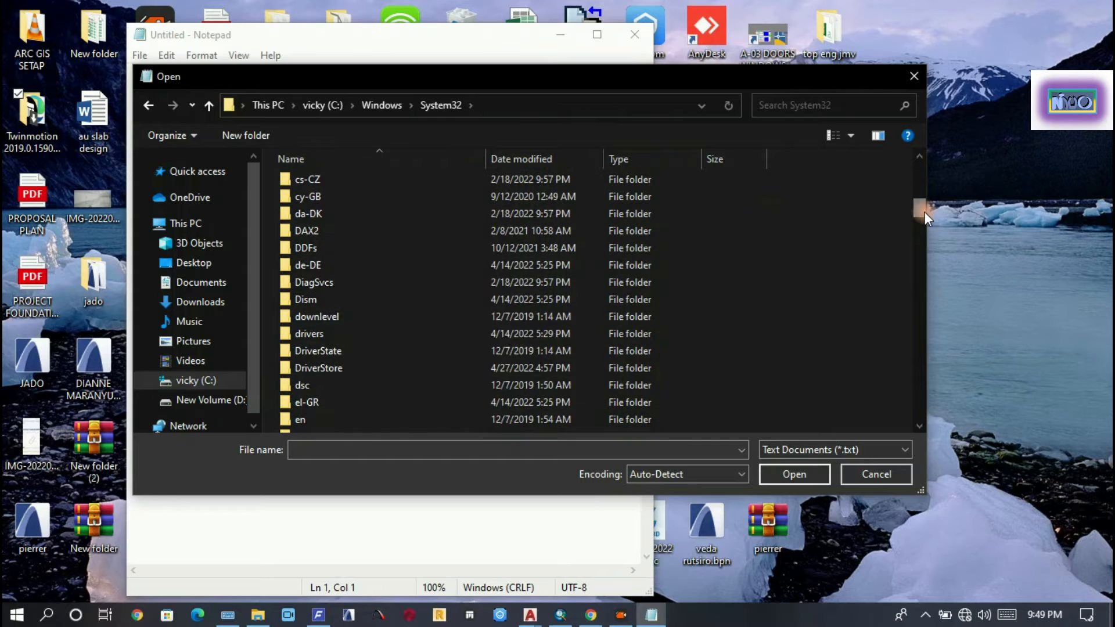
{"action": "double_click", "coordinate": [405, 335]}
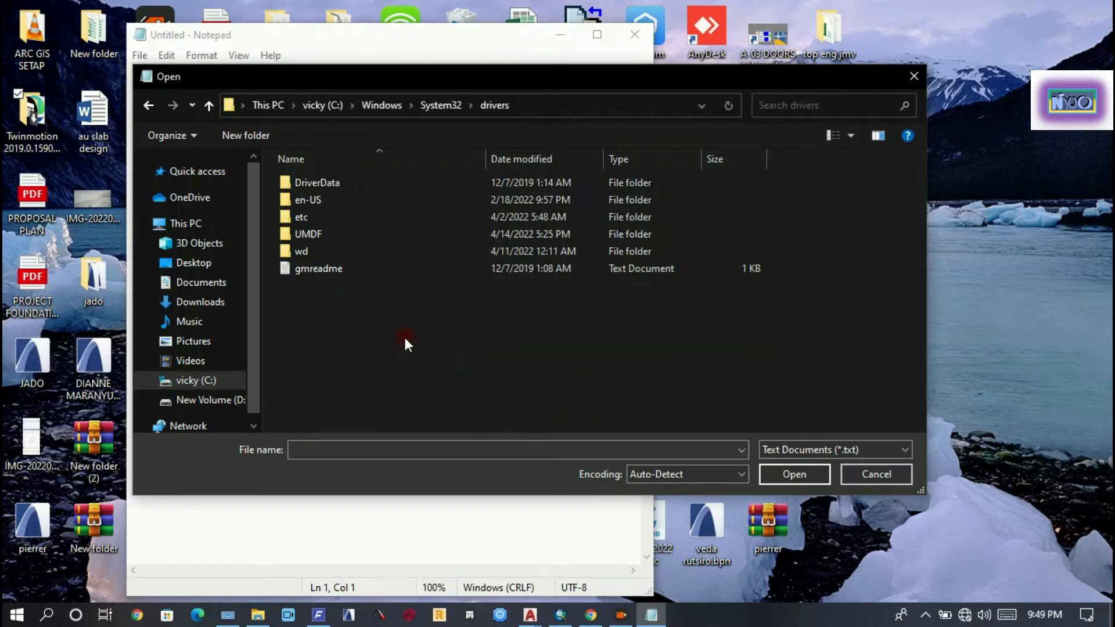
Open the hosts file from the etc subfolder of drivers, with the file filter set to All Files
{"action": "double_click", "coordinate": [325, 216]}
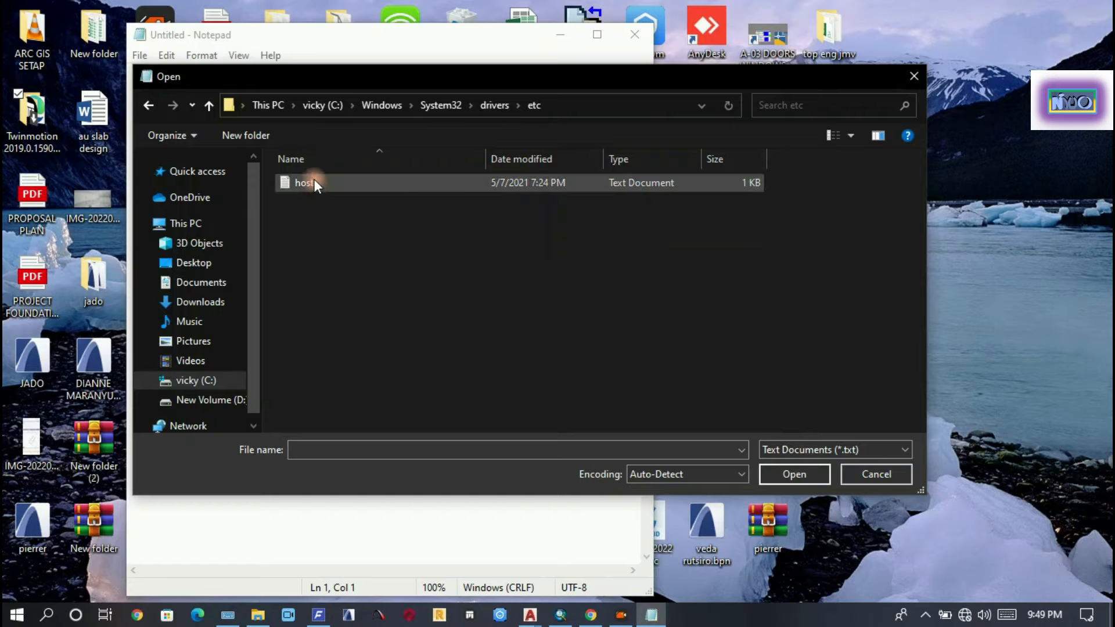
{"action": "left_click", "coordinate": [794, 451]}
{"action": "left_click", "coordinate": [776, 485]}
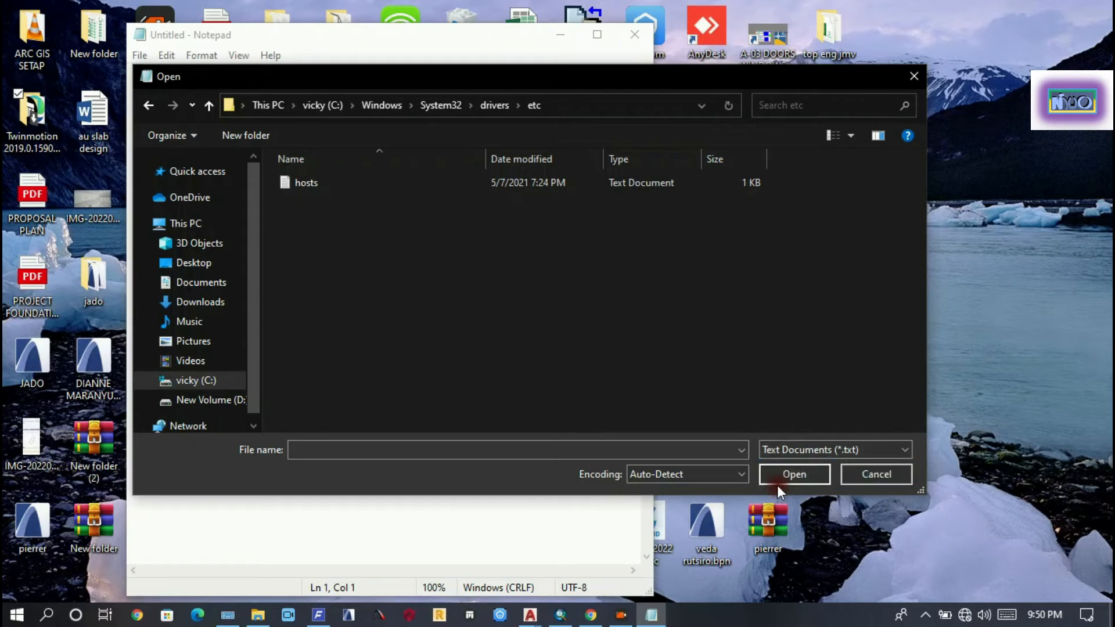
{"action": "left_click", "coordinate": [785, 447]}
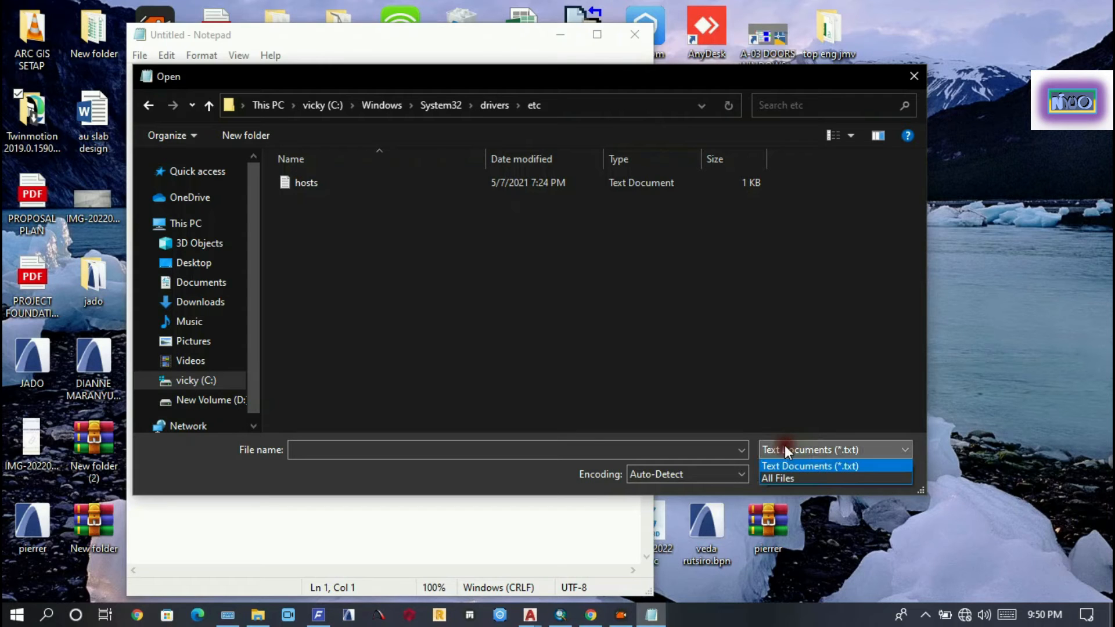
{"action": "left_click", "coordinate": [777, 478]}
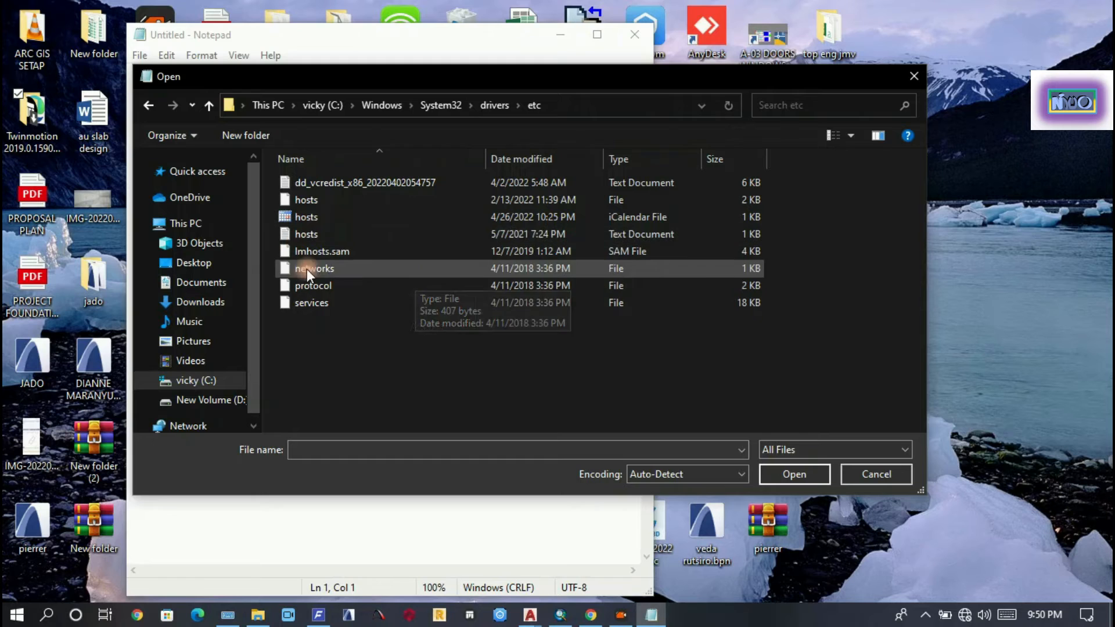
{"action": "left_click", "coordinate": [333, 235]}
{"action": "double_click", "coordinate": [333, 235]}
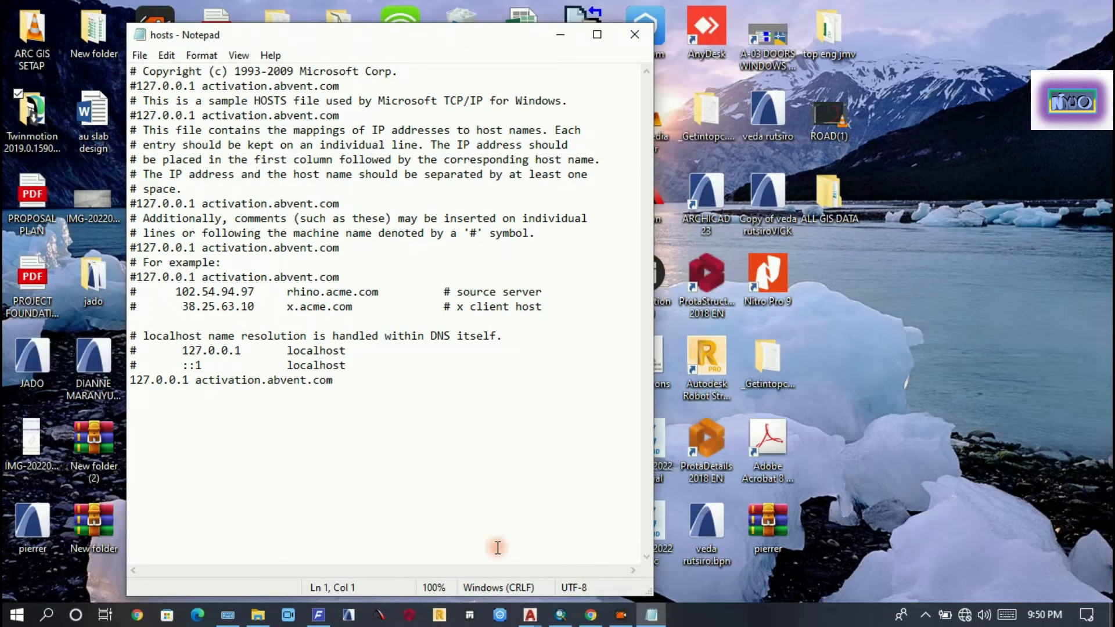
Switch to the Twinmotion 2019.0.15900 setup folder in File Explorer and open its Patch subfolder
{"action": "left_click", "coordinate": [257, 616]}
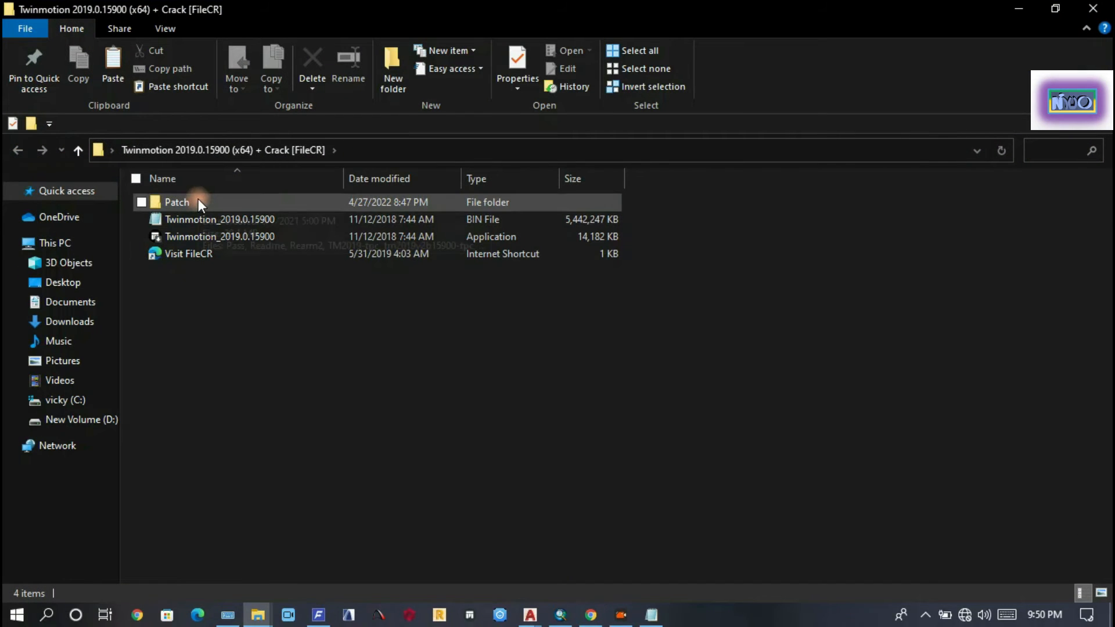
{"action": "double_click", "coordinate": [196, 201]}
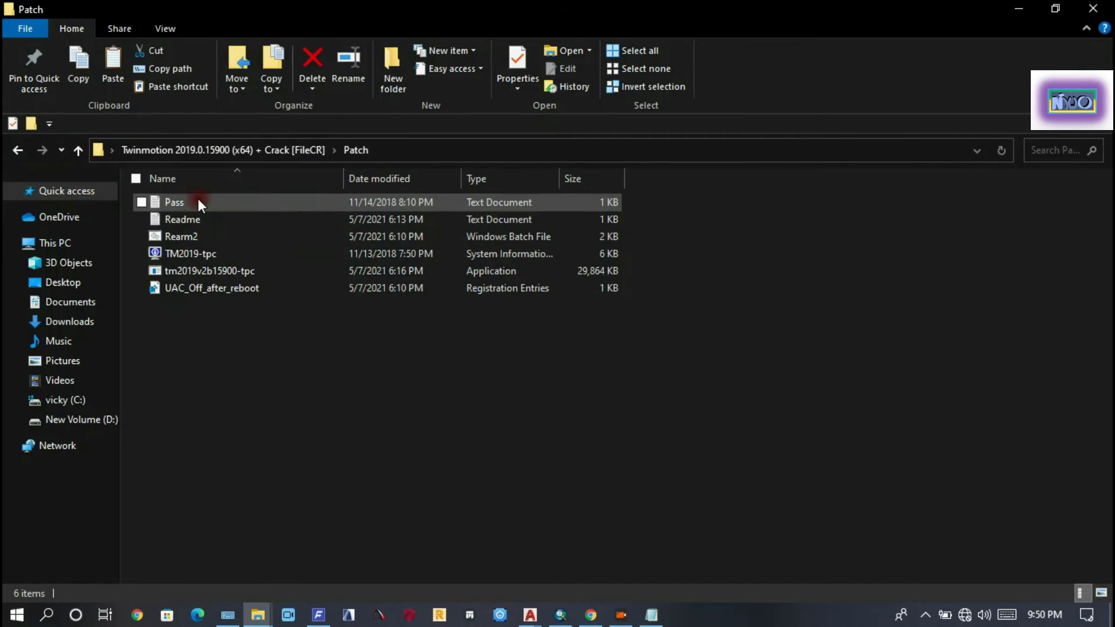
{"action": "left_click", "coordinate": [201, 145]}
{"action": "double_click", "coordinate": [228, 221]}
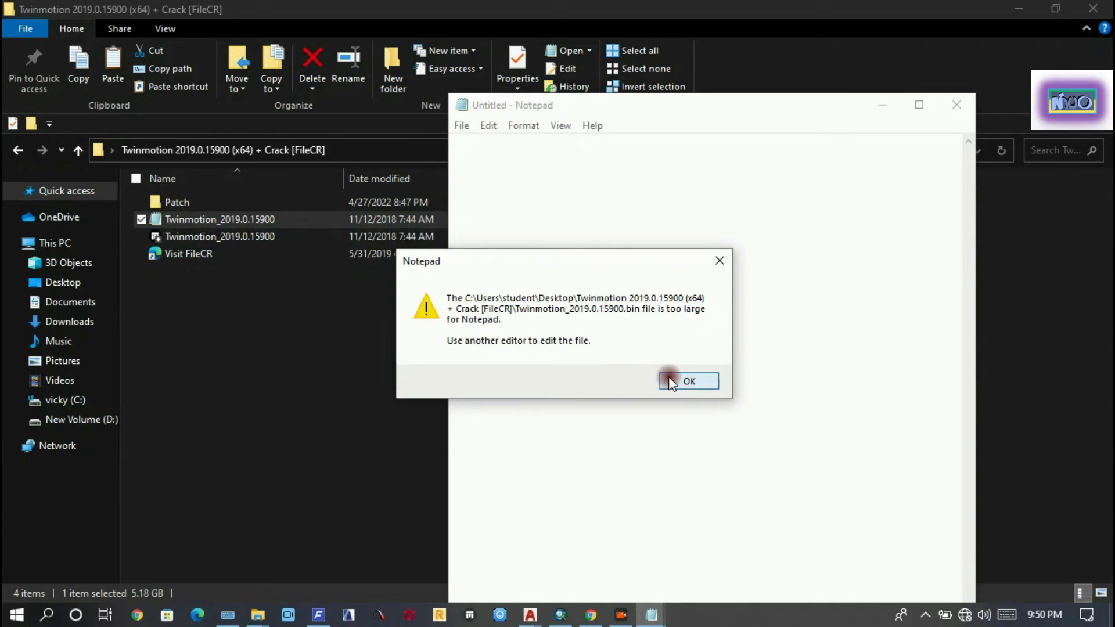
{"action": "left_click", "coordinate": [667, 376]}
{"action": "left_click", "coordinate": [668, 274]}
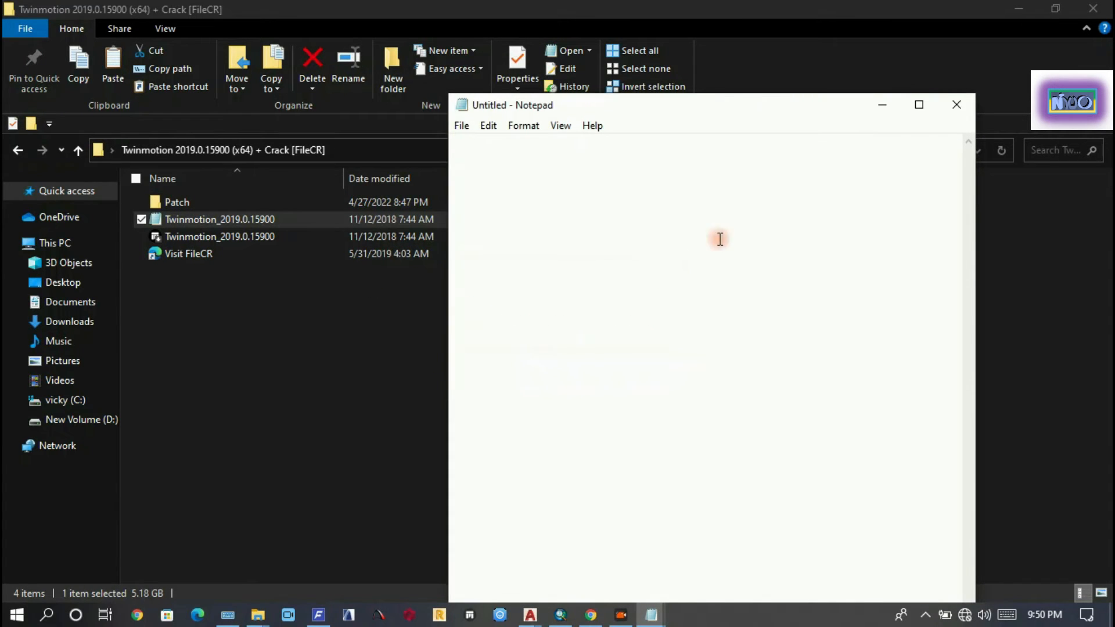
{"action": "left_click", "coordinate": [955, 105]}
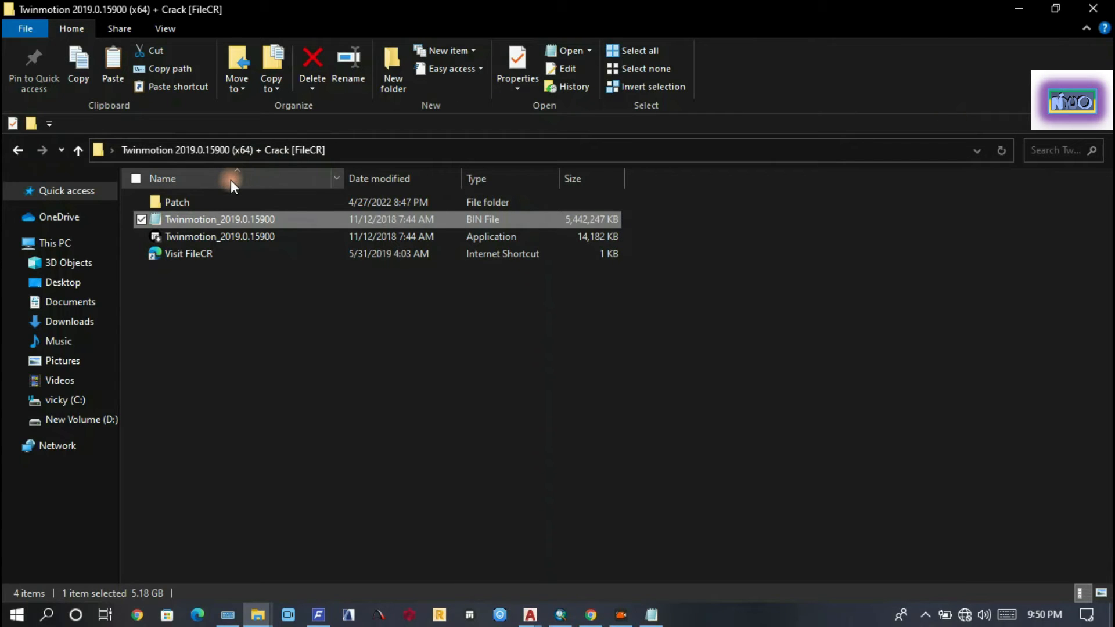
{"action": "double_click", "coordinate": [225, 199]}
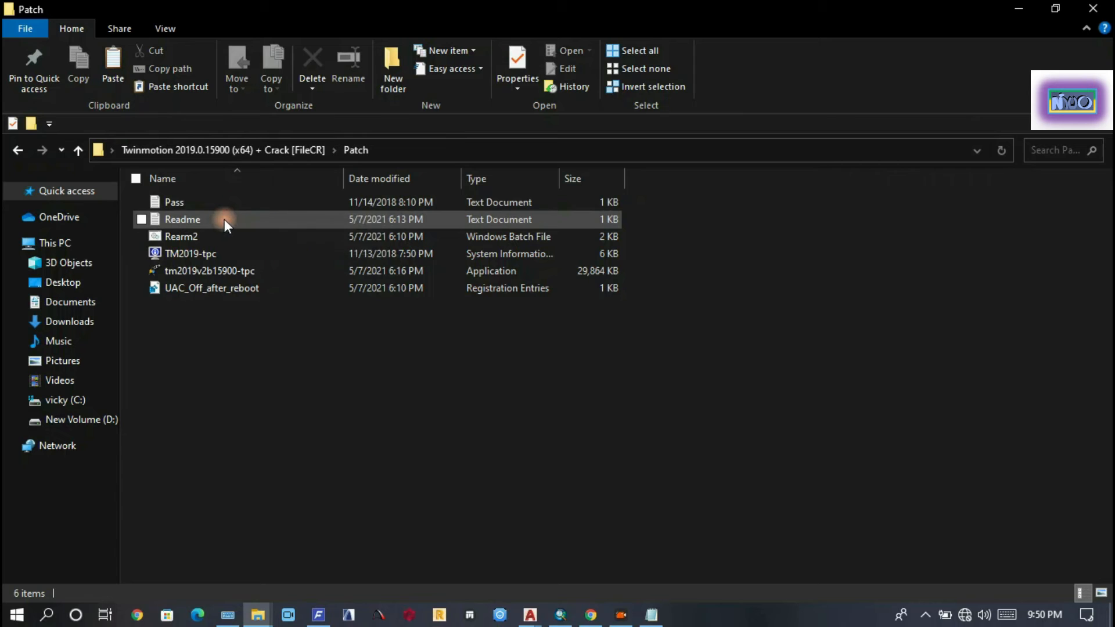
Open the Readme text file in the Patch folder and copy the line 127.0.0.1 activation.abvent.com
{"action": "double_click", "coordinate": [222, 222]}
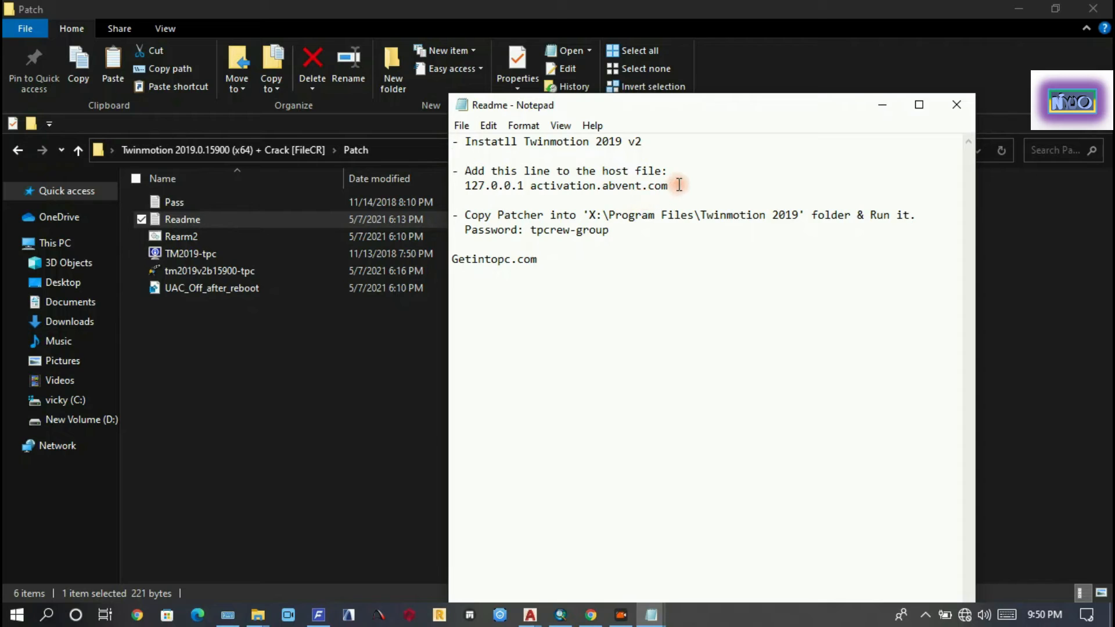
{"action": "left_click", "coordinate": [504, 199]}
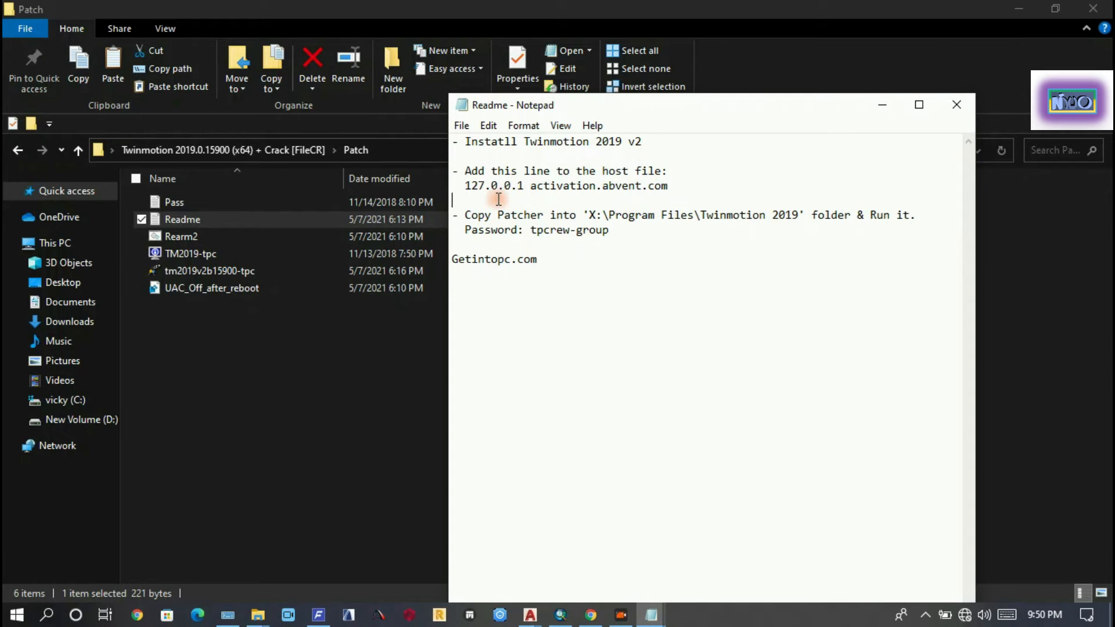
{"action": "left_click", "coordinate": [461, 186]}
{"action": "key", "text": "shift+End"}
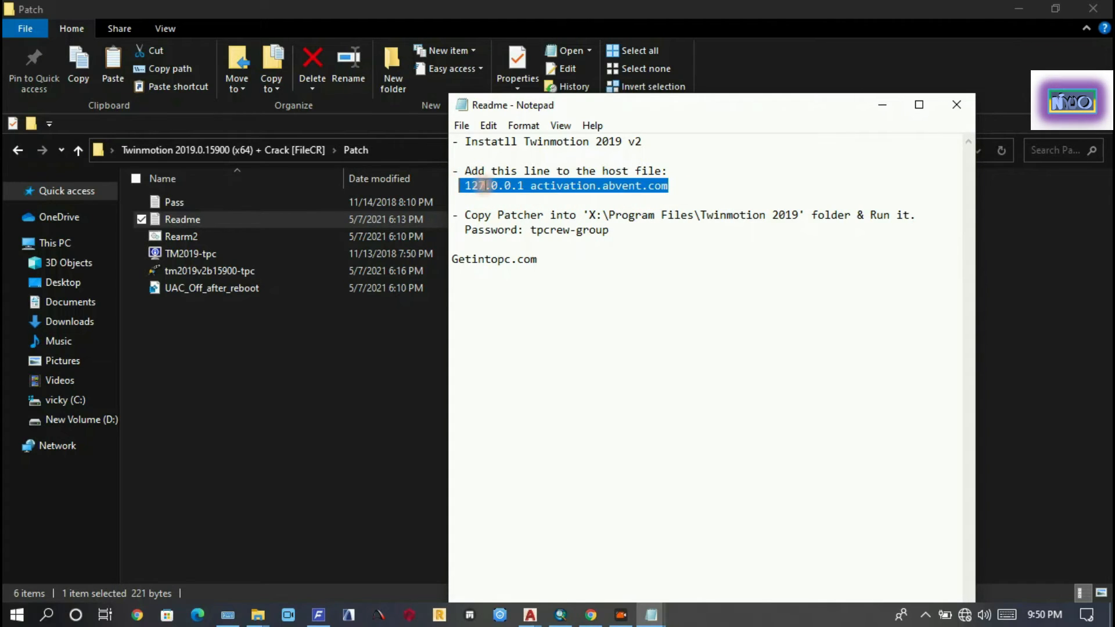
{"action": "right_click", "coordinate": [485, 186]}
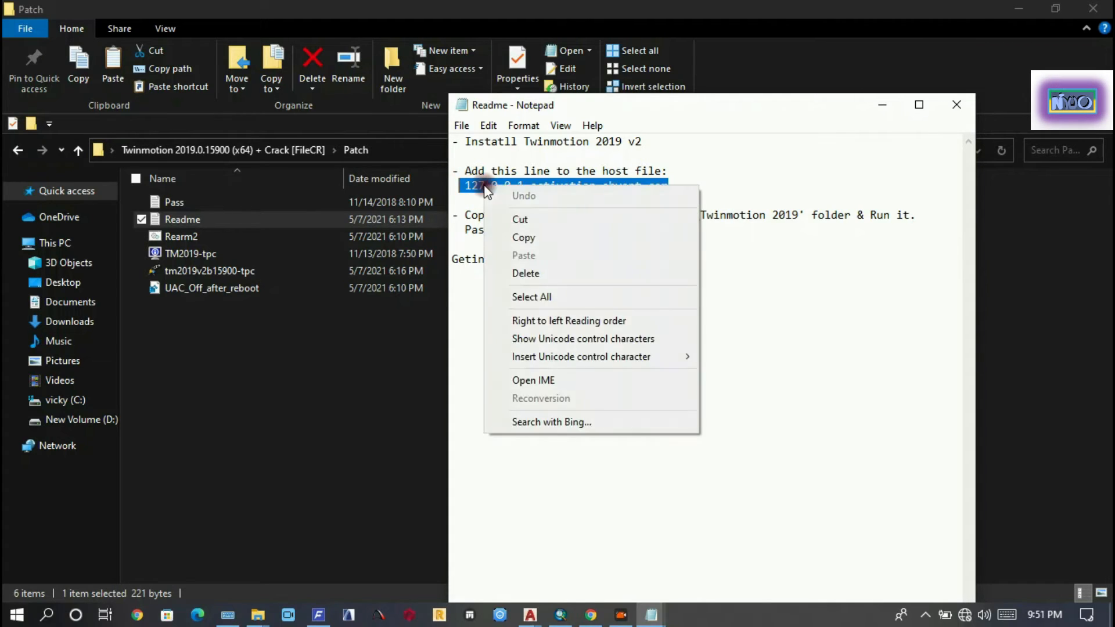
{"action": "left_click", "coordinate": [530, 238]}
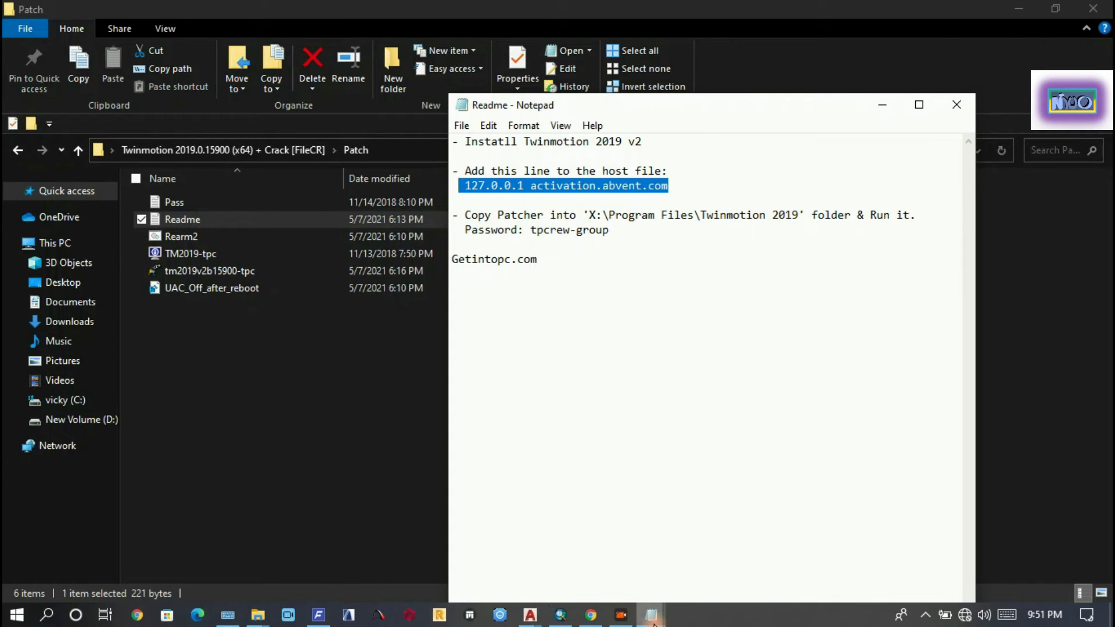
Return to the hosts file, add a new line at its end and paste the copied 127.0.0.1 activation.abvent.com entry
{"action": "mouse_move", "coordinate": [650, 616]}
{"action": "left_click", "coordinate": [607, 576]}
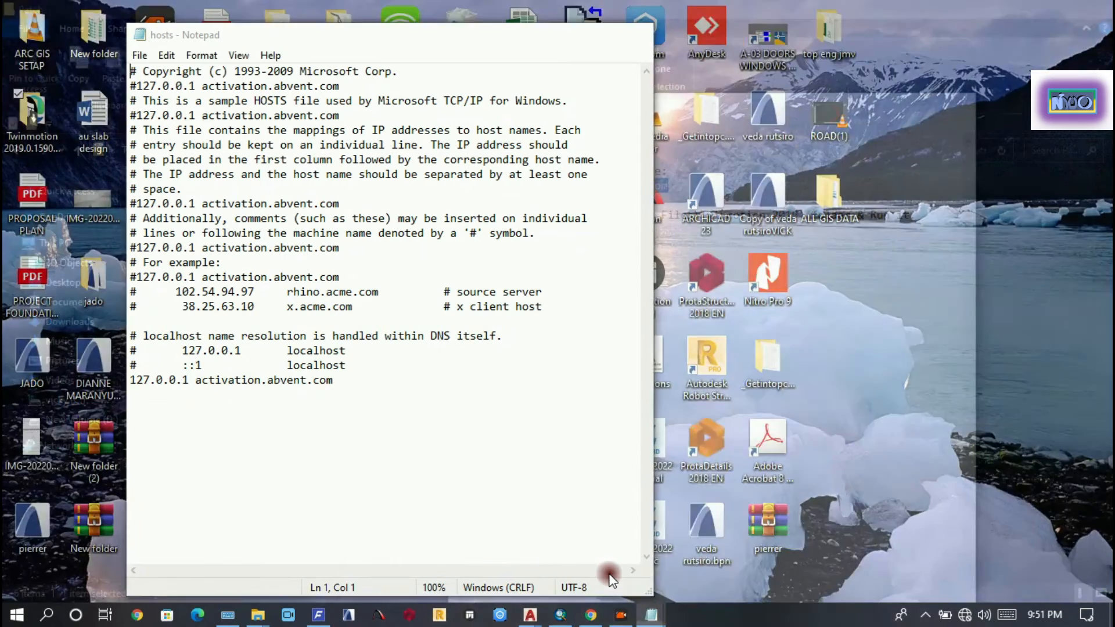
{"action": "left_click", "coordinate": [155, 412]}
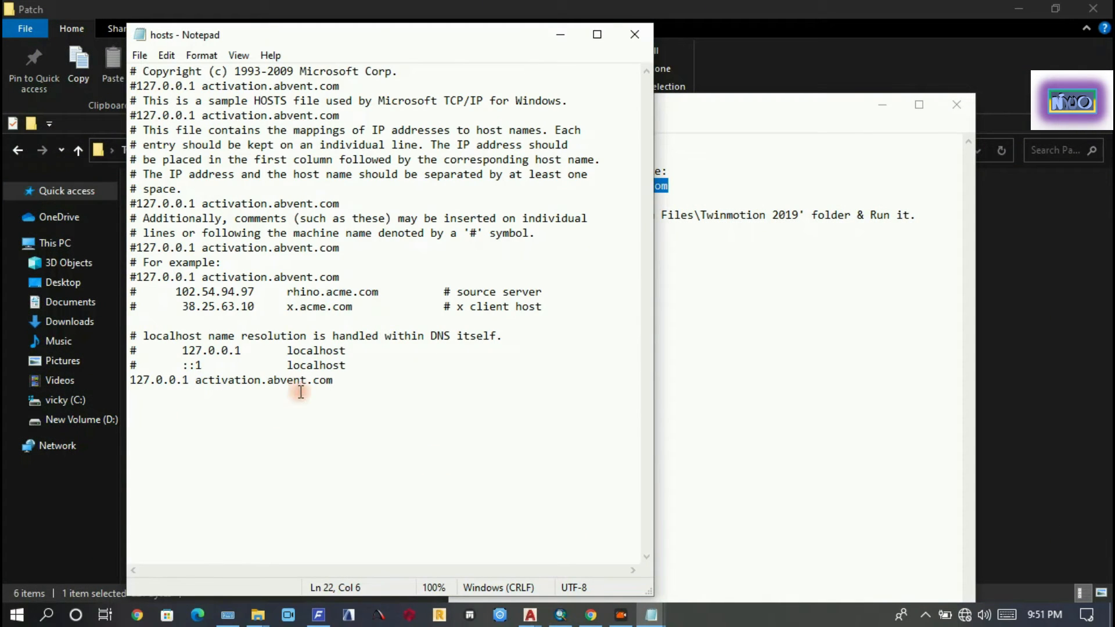
{"action": "key", "text": "Return"}
{"action": "right_click", "coordinate": [132, 394]}
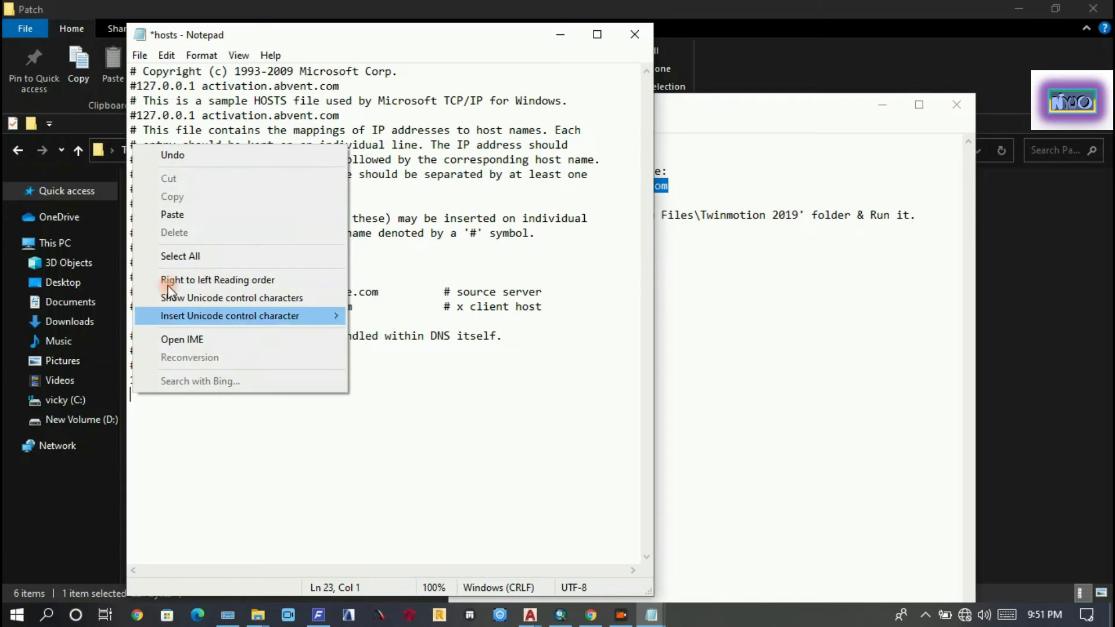
{"action": "left_click", "coordinate": [185, 216]}
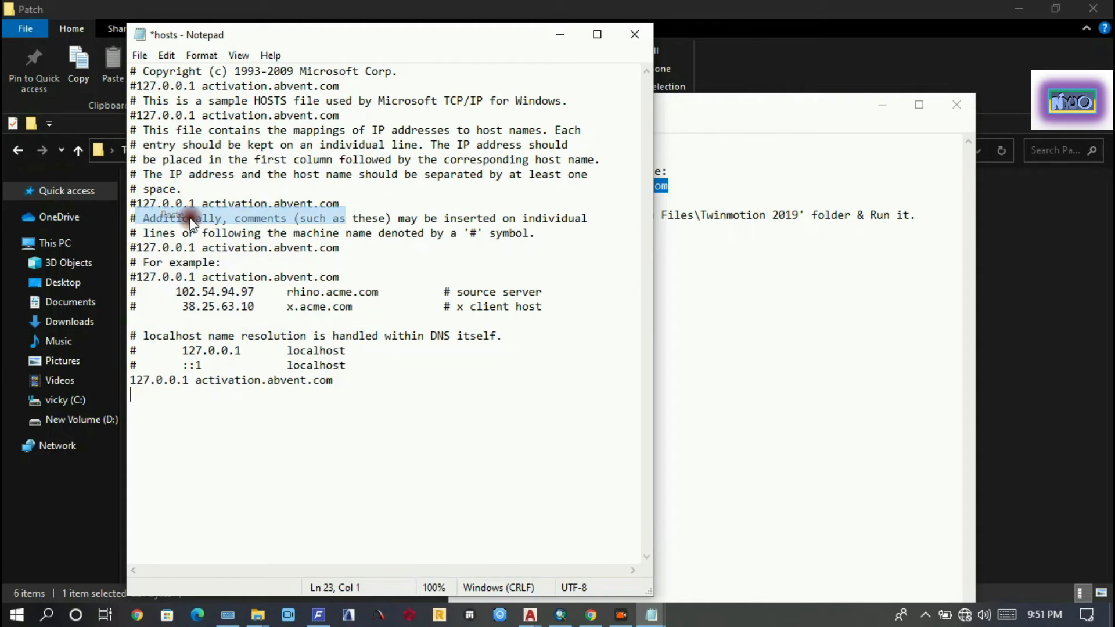
Save the hosts file and close both the hosts and Readme windows
{"action": "left_click", "coordinate": [138, 56]}
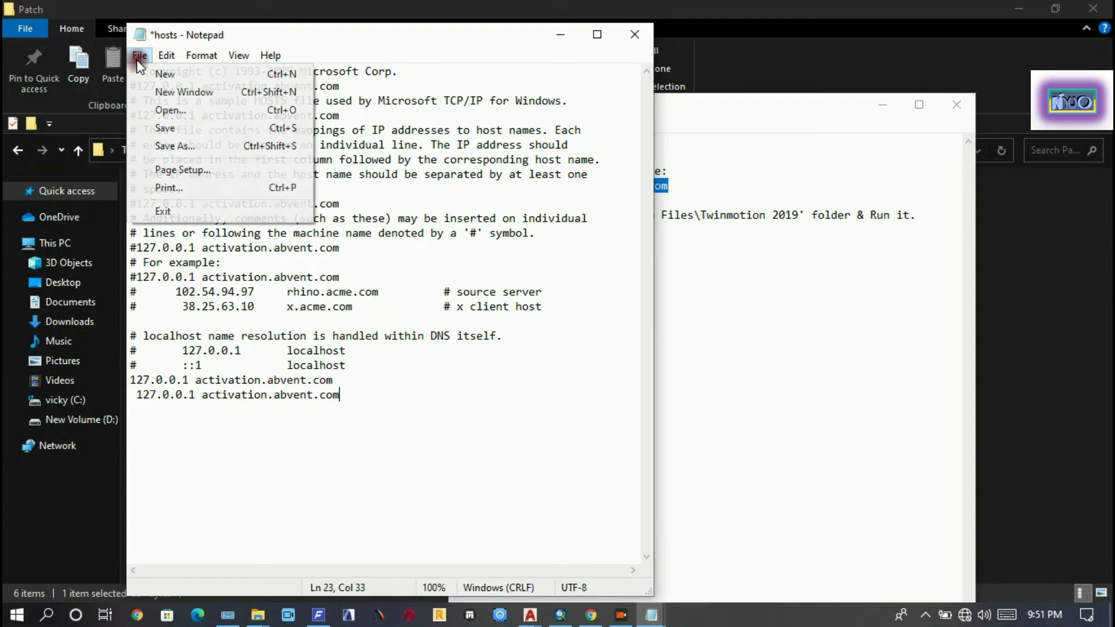
{"action": "left_click", "coordinate": [169, 129]}
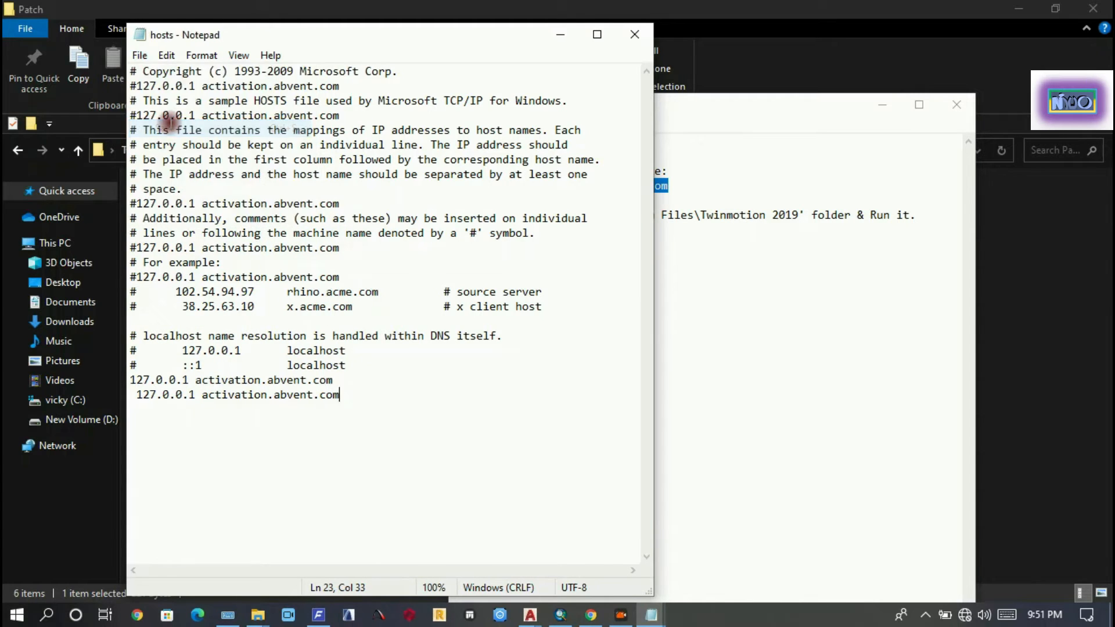
{"action": "left_click", "coordinate": [635, 36]}
{"action": "left_click", "coordinate": [957, 104]}
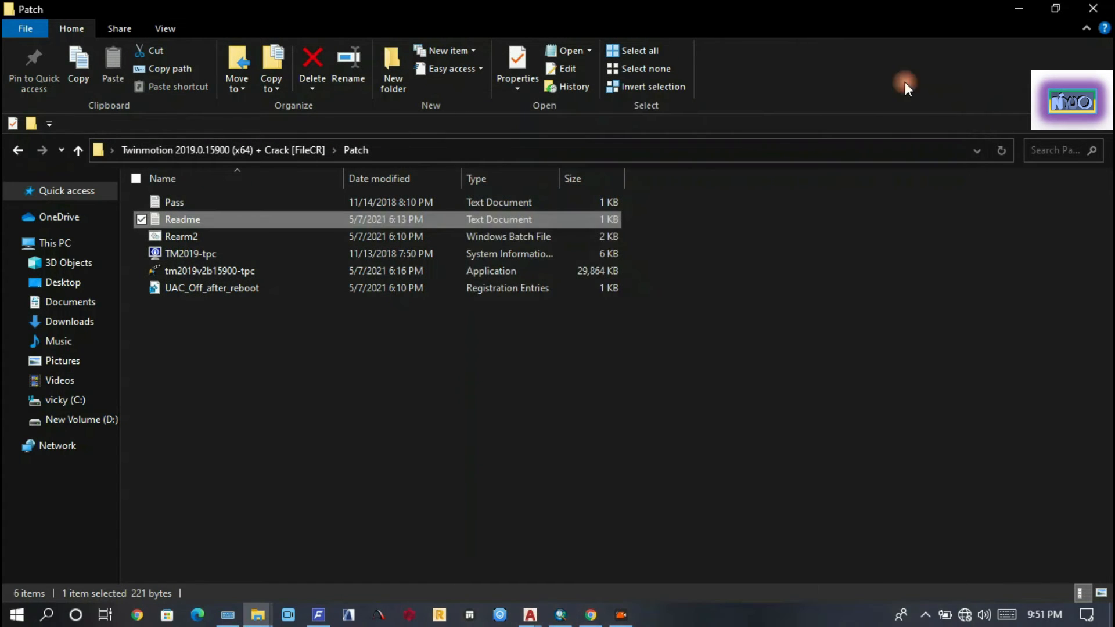
Browse to C:\Program Files\Twinmotion 2019 and run tm2019v2b15900-tpc as administrator
{"action": "left_click", "coordinate": [79, 405]}
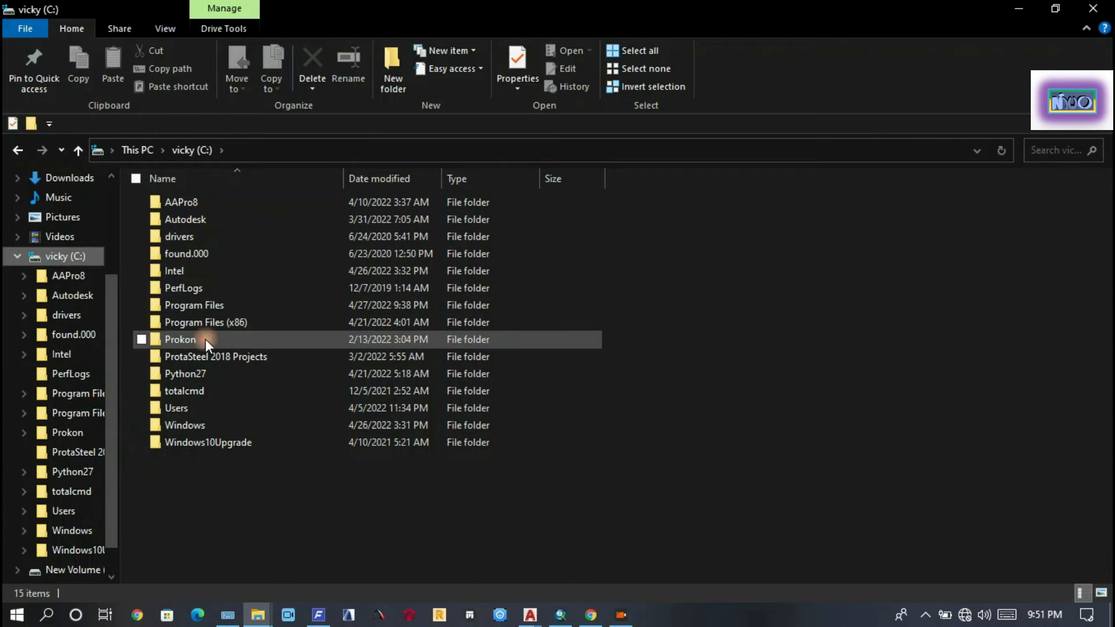
{"action": "double_click", "coordinate": [206, 304]}
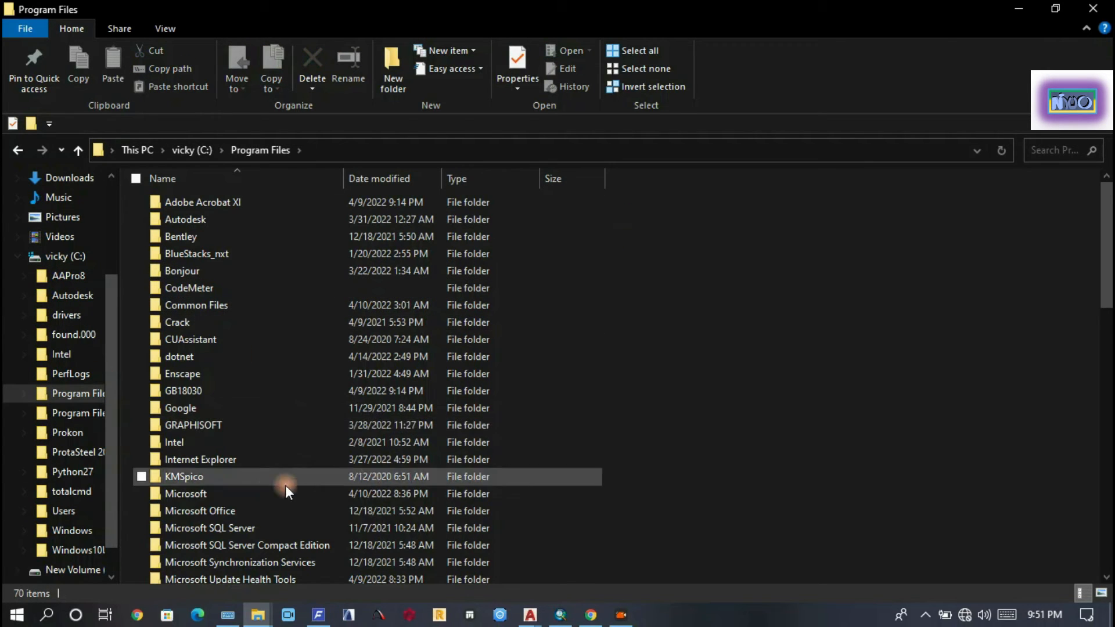
{"action": "scroll", "coordinate": [1104, 232], "scroll_direction": "down", "scroll_amount": 7}
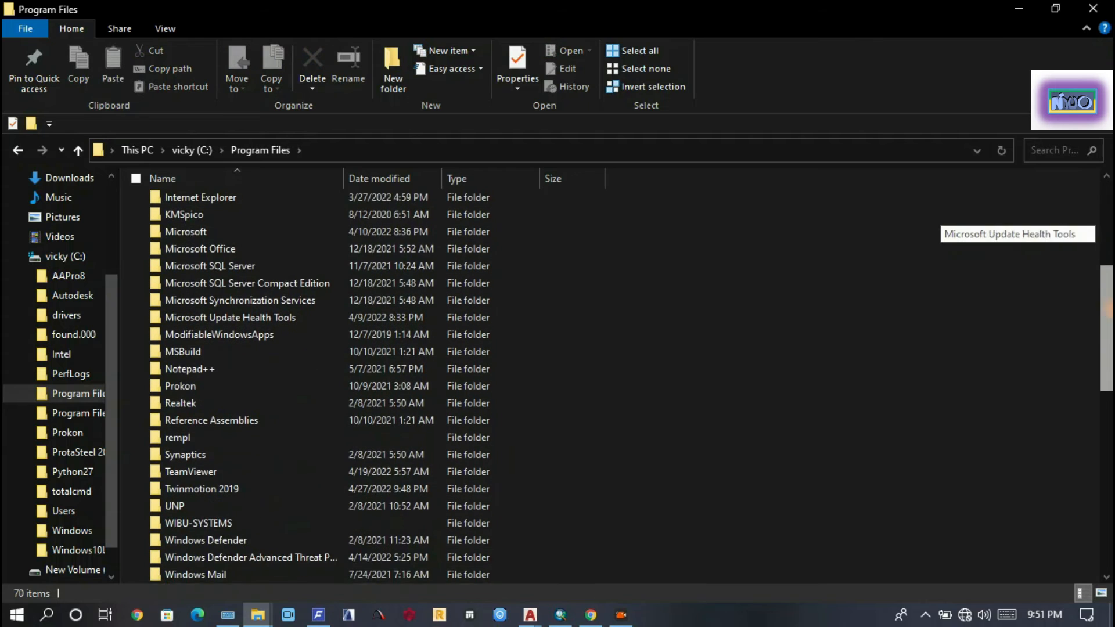
{"action": "double_click", "coordinate": [311, 414]}
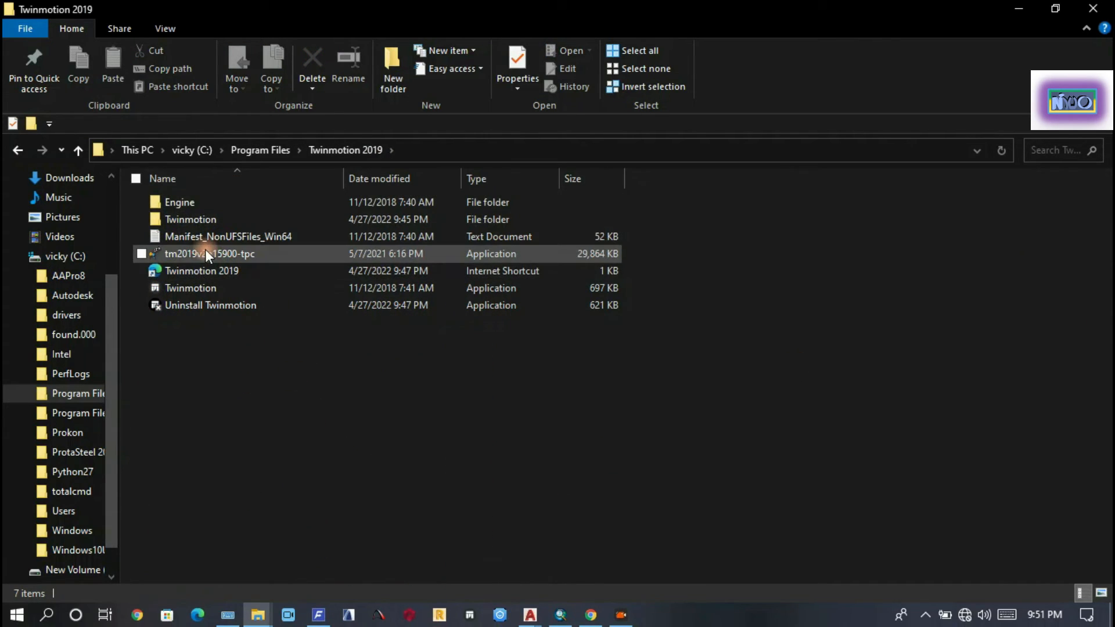
{"action": "left_click", "coordinate": [207, 251]}
{"action": "right_click", "coordinate": [206, 251]}
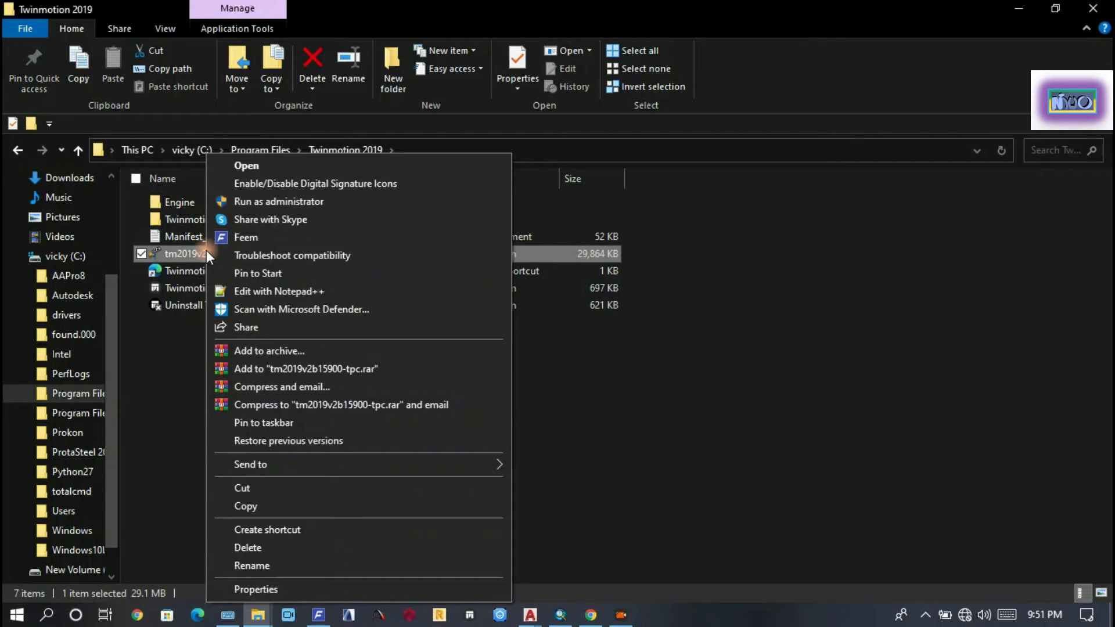
{"action": "left_click", "coordinate": [265, 201]}
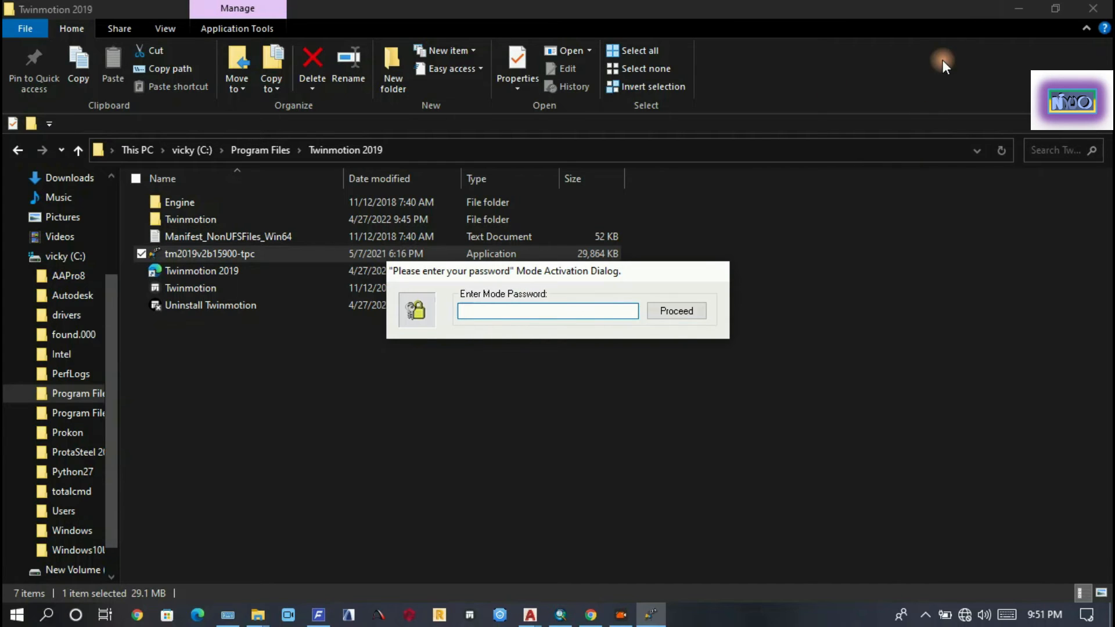
Open the Pass text file in the Patch folder of the desktop's Twinmotion 2019.0.15900 folder and copy the patcher password
{"action": "left_click", "coordinate": [1018, 8]}
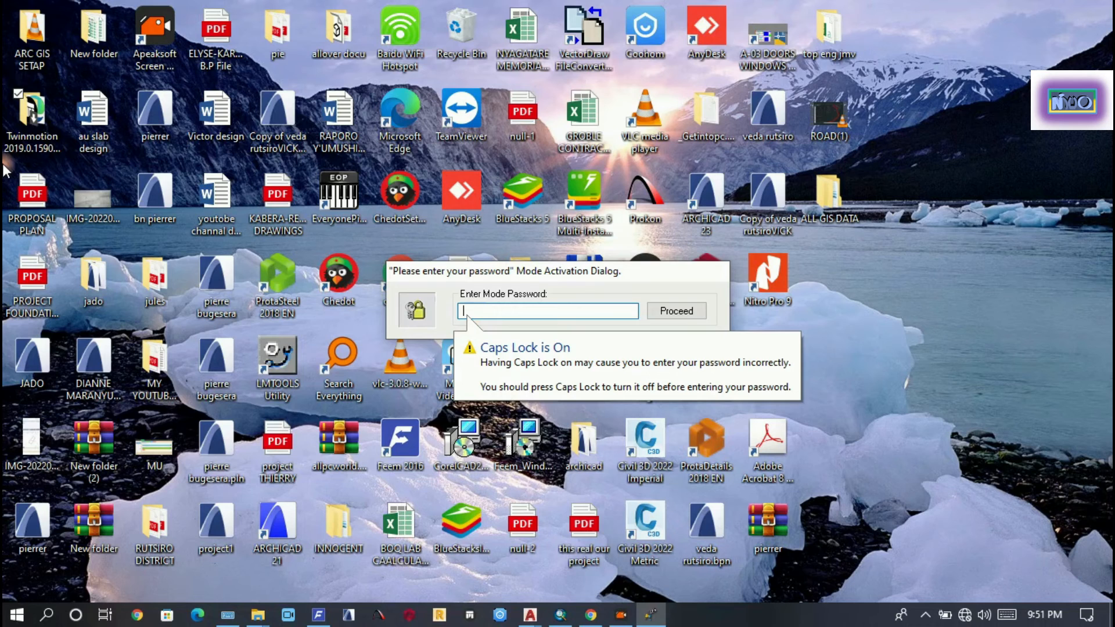
{"action": "left_click", "coordinate": [16, 133]}
{"action": "double_click", "coordinate": [15, 129]}
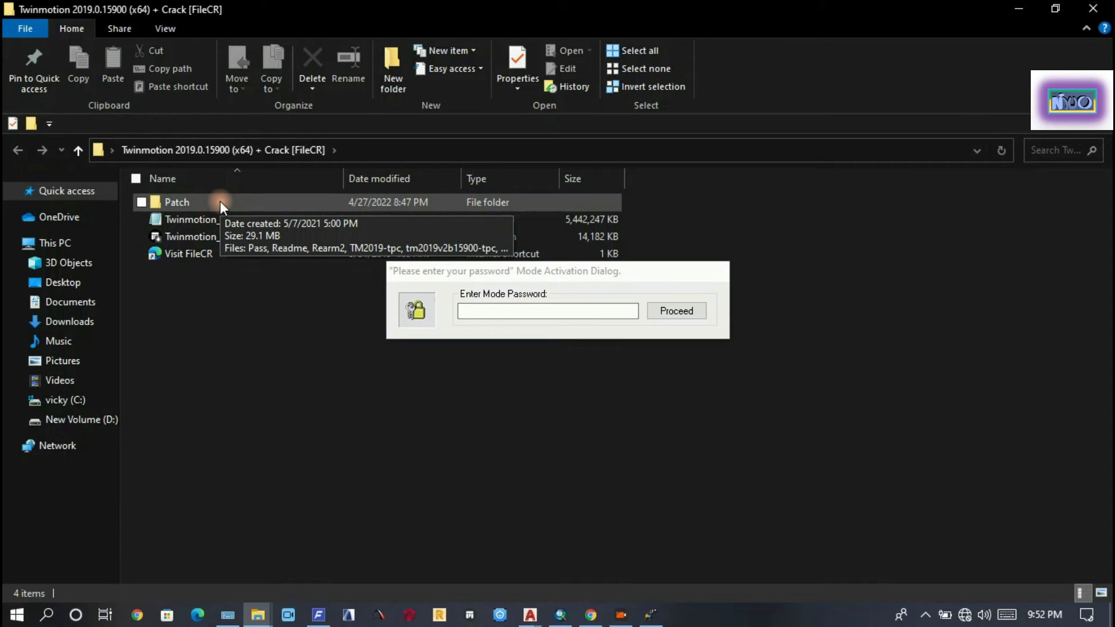
{"action": "double_click", "coordinate": [220, 202]}
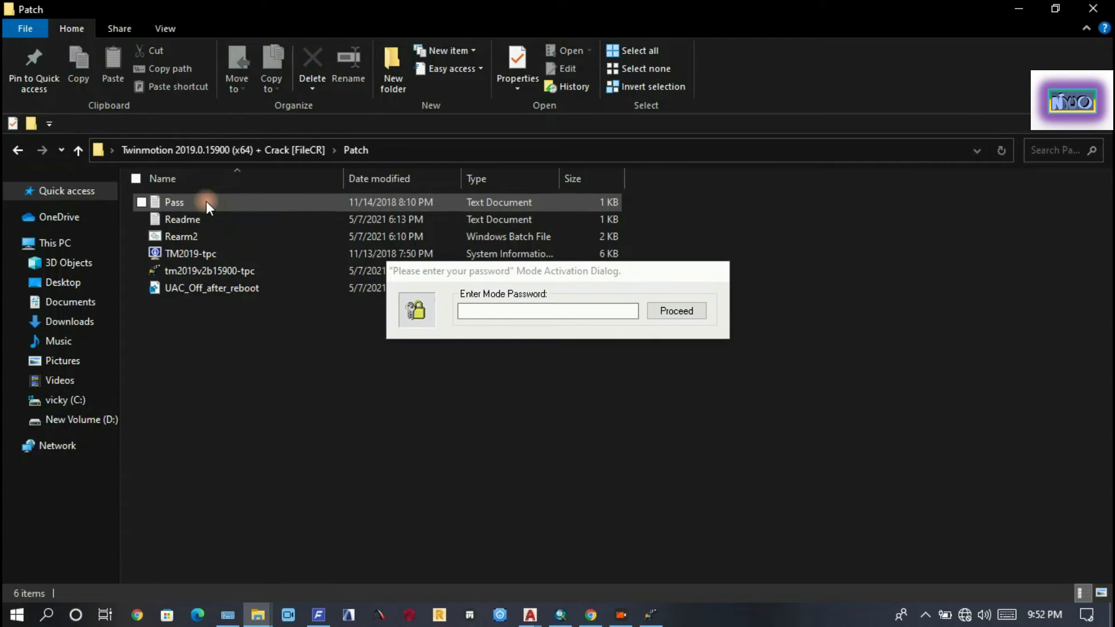
{"action": "left_click", "coordinate": [237, 203]}
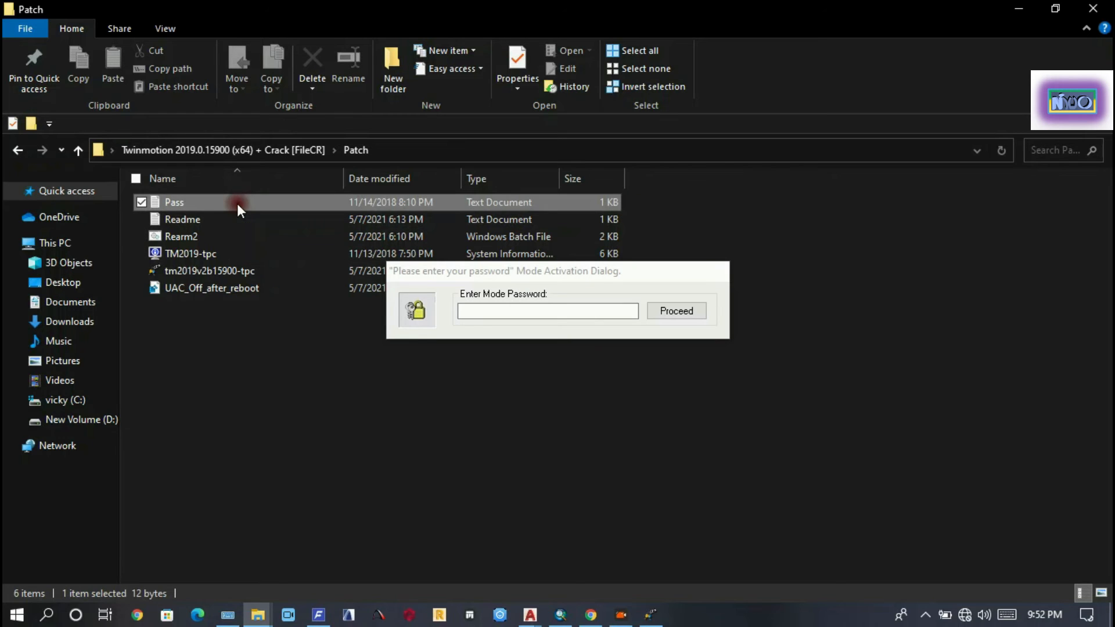
{"action": "double_click", "coordinate": [237, 203]}
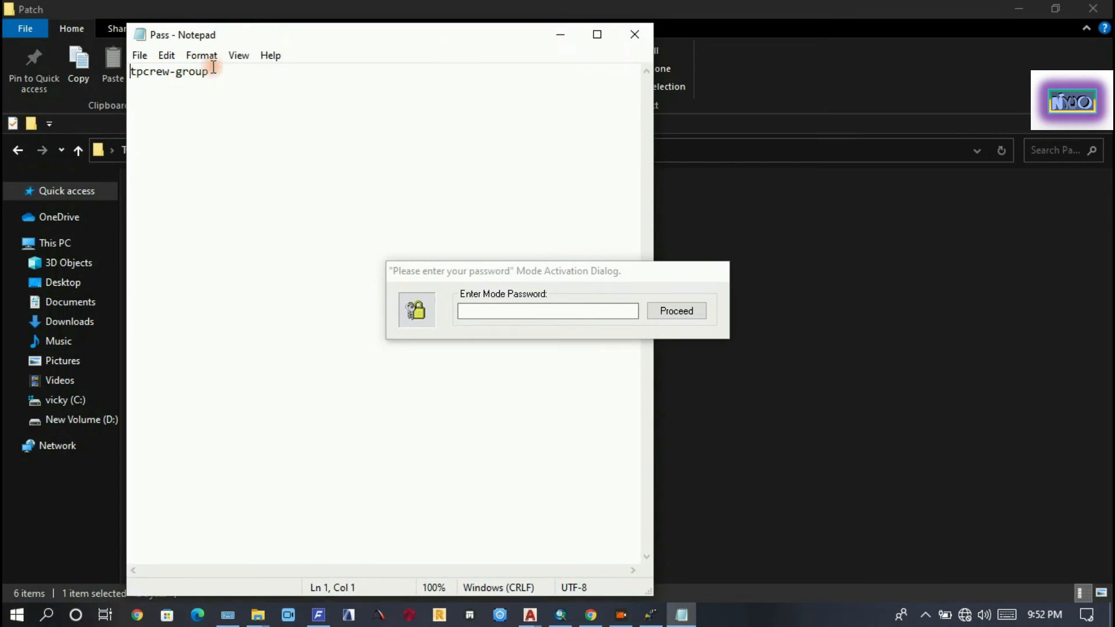
{"action": "left_click_drag", "start_coordinate": [222, 72], "coordinate": [113, 74]}
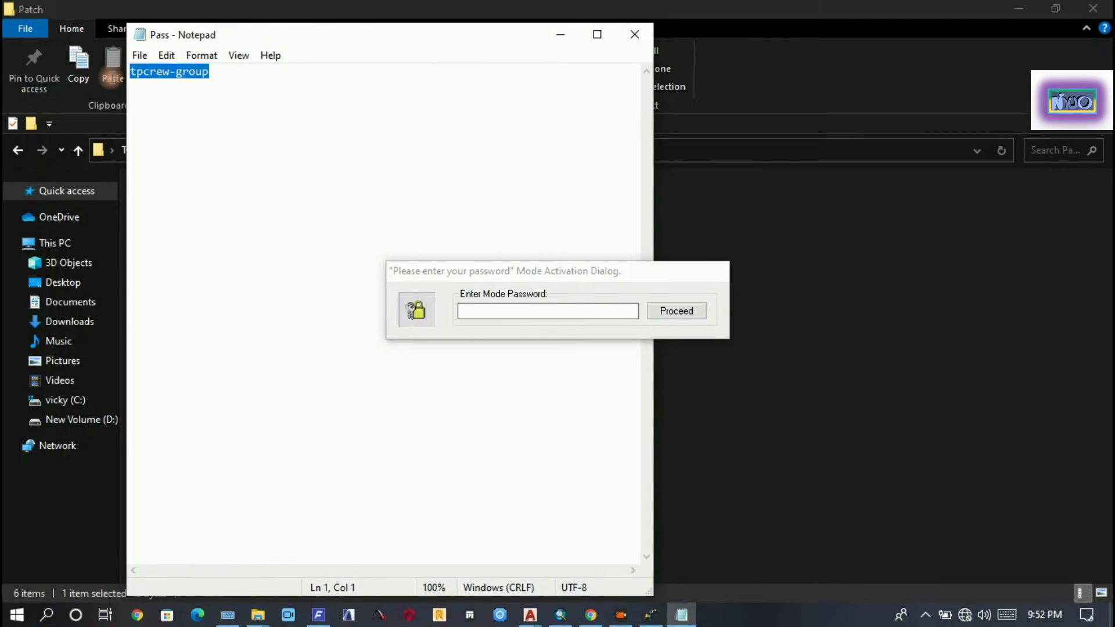
{"action": "right_click", "coordinate": [151, 76]}
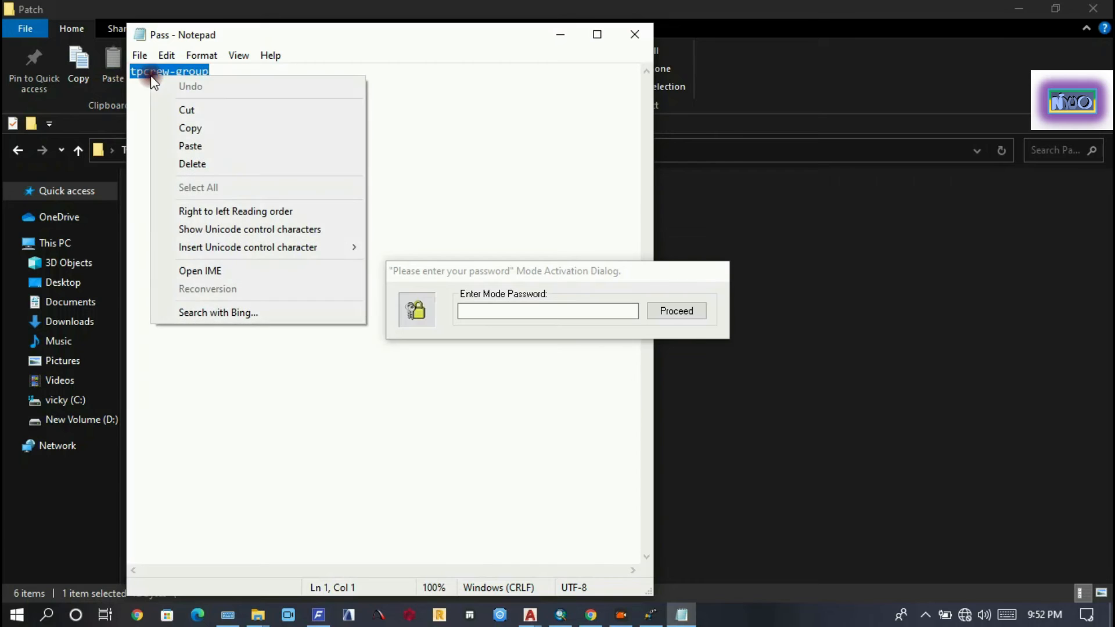
{"action": "left_click", "coordinate": [198, 133]}
Paste the copied password into the patcher's Enter Mode Password field and proceed
{"action": "left_click", "coordinate": [468, 311]}
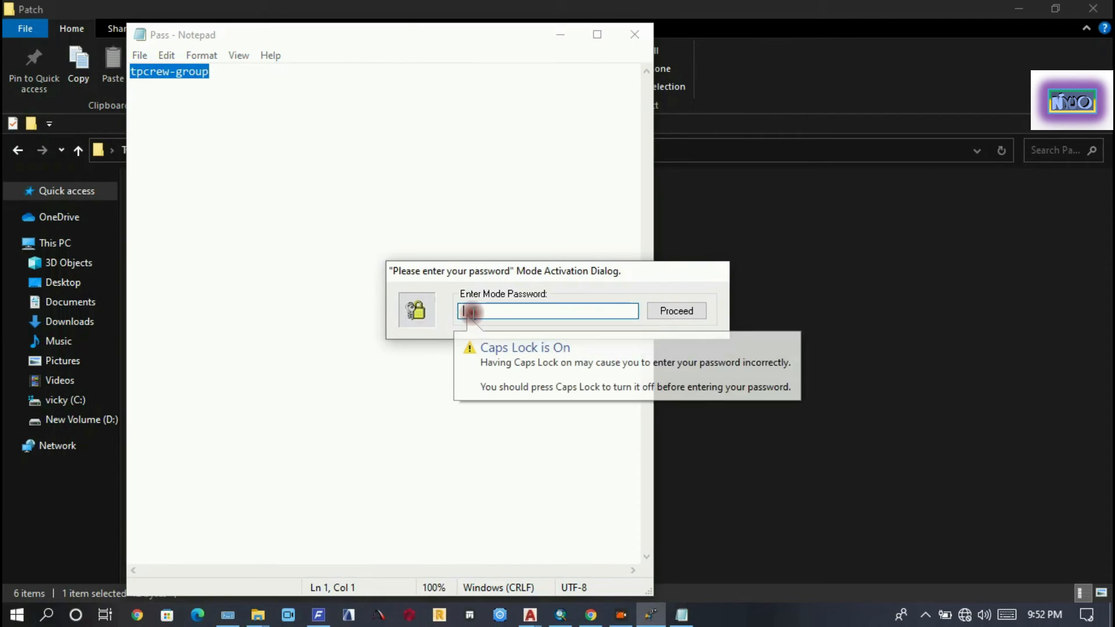
{"action": "right_click", "coordinate": [472, 312]}
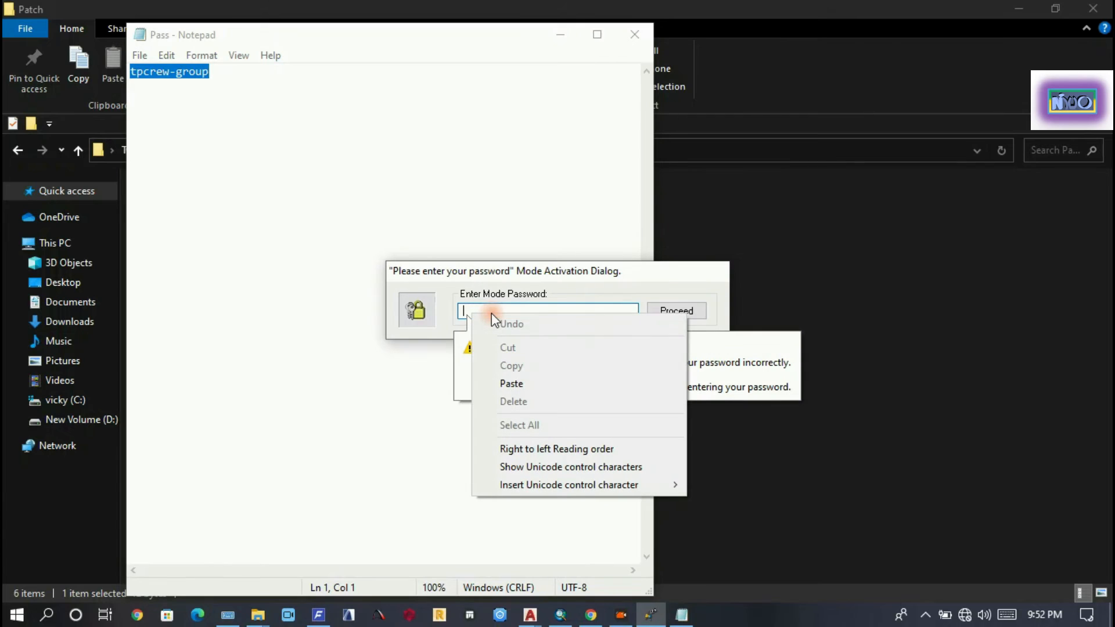
{"action": "left_click", "coordinate": [511, 383]}
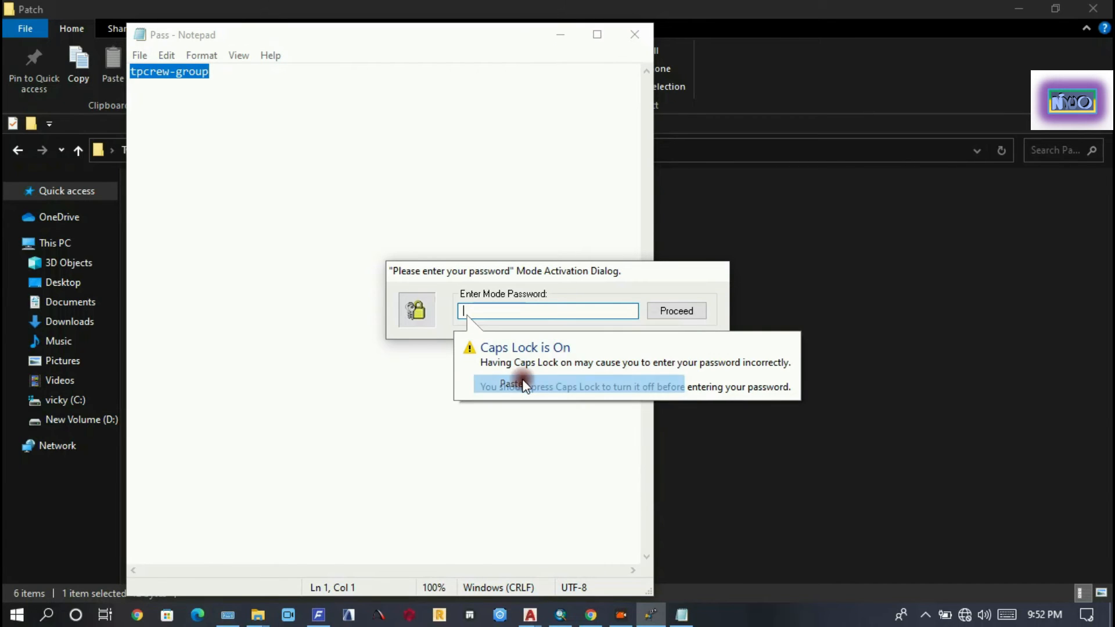
{"action": "left_click", "coordinate": [674, 311]}
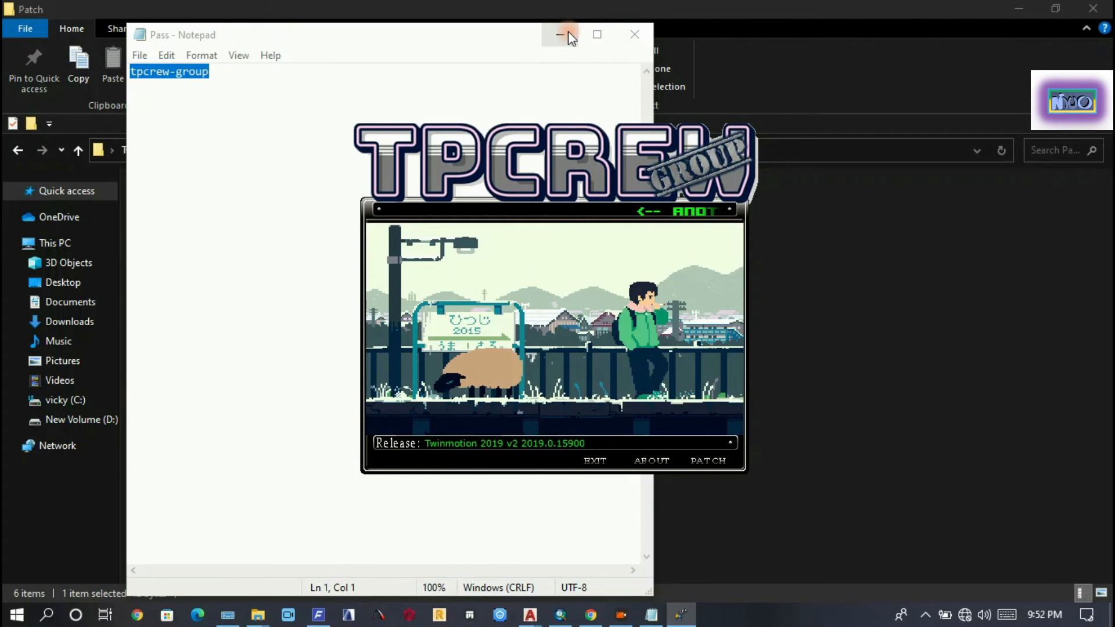
Run the patch for Twinmotion 2019 v2 2019.0.15900 and minimize the other windows so only the patcher remains on the desktop
{"action": "left_click", "coordinate": [568, 34]}
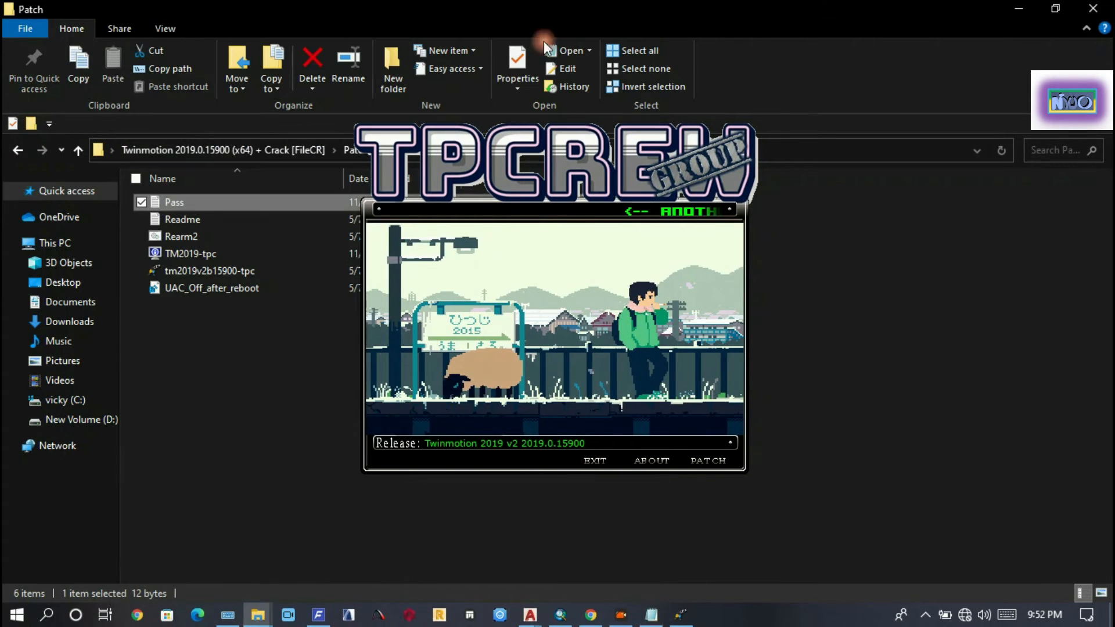
{"action": "left_click", "coordinate": [710, 461]}
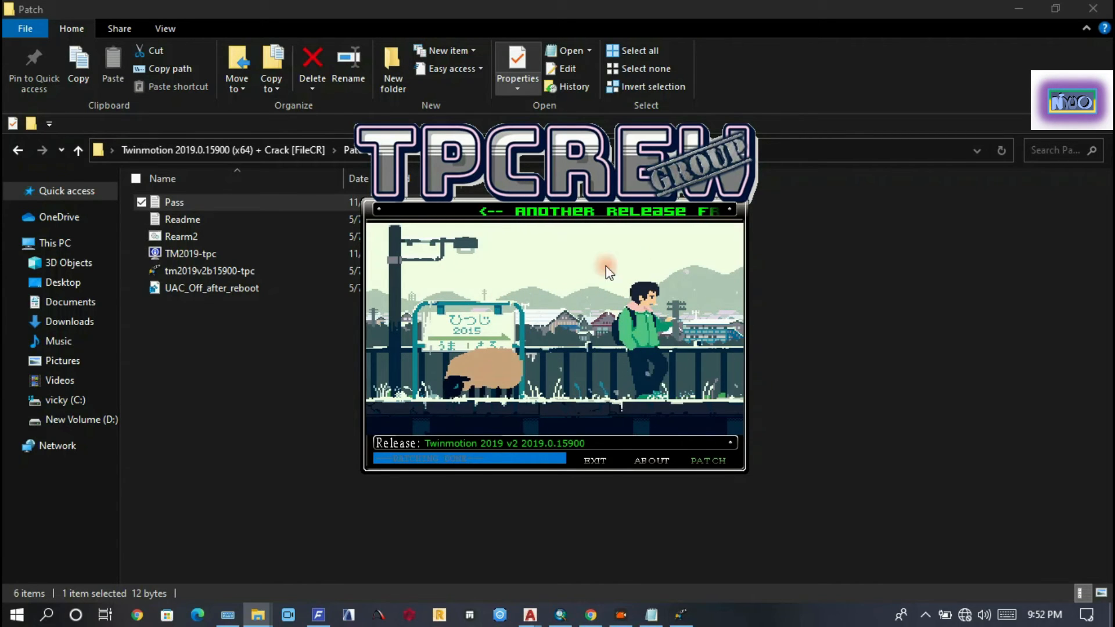
{"action": "left_click", "coordinate": [1017, 8]}
{"action": "left_click_drag", "start_coordinate": [519, 155], "coordinate": [453, 122]}
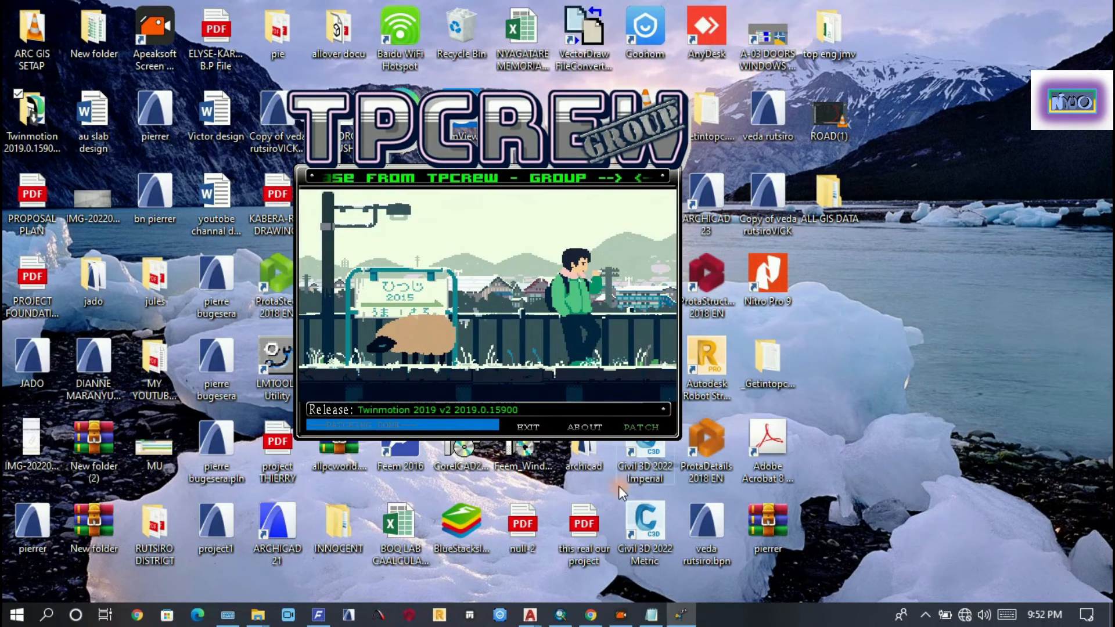
View the patcher's About information, close it and exit the patcher
{"action": "left_click", "coordinate": [585, 427]}
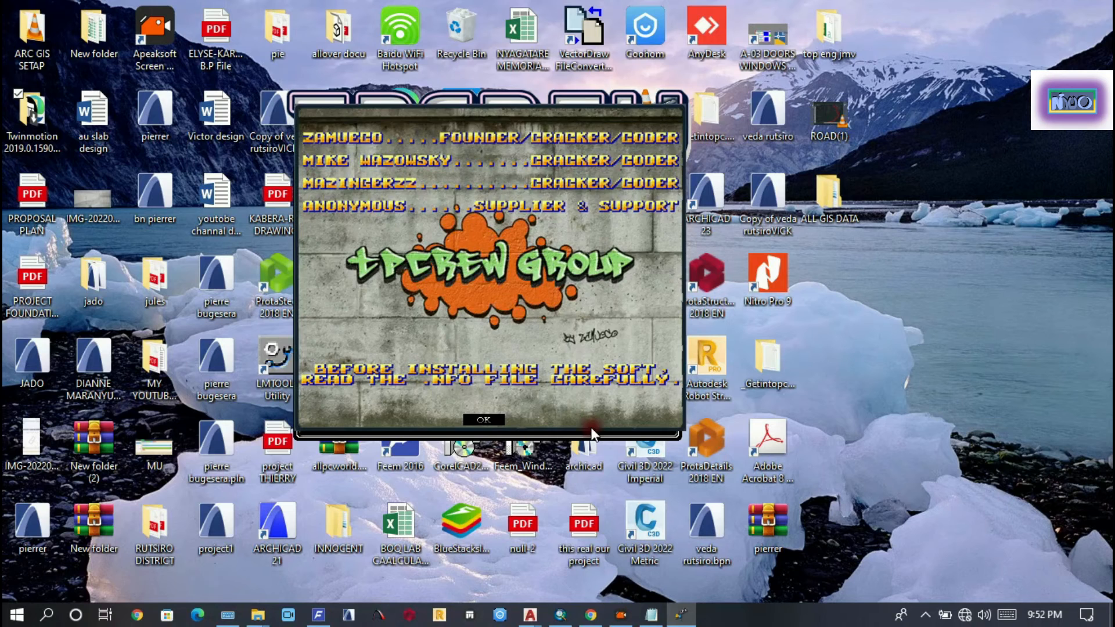
{"action": "left_click", "coordinate": [489, 418]}
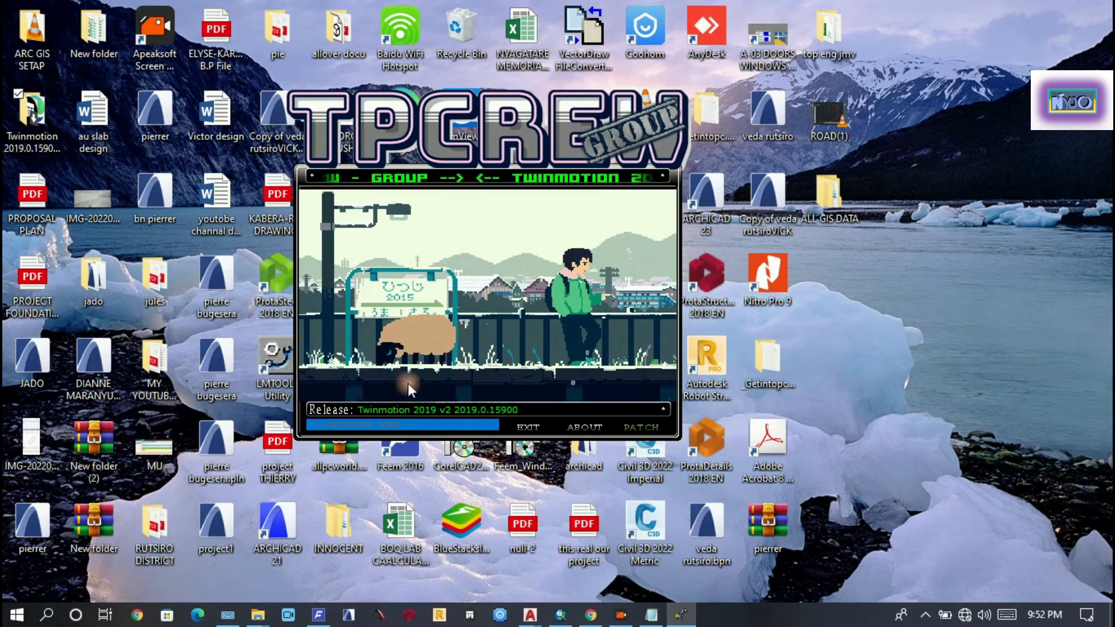
{"action": "left_click", "coordinate": [528, 428]}
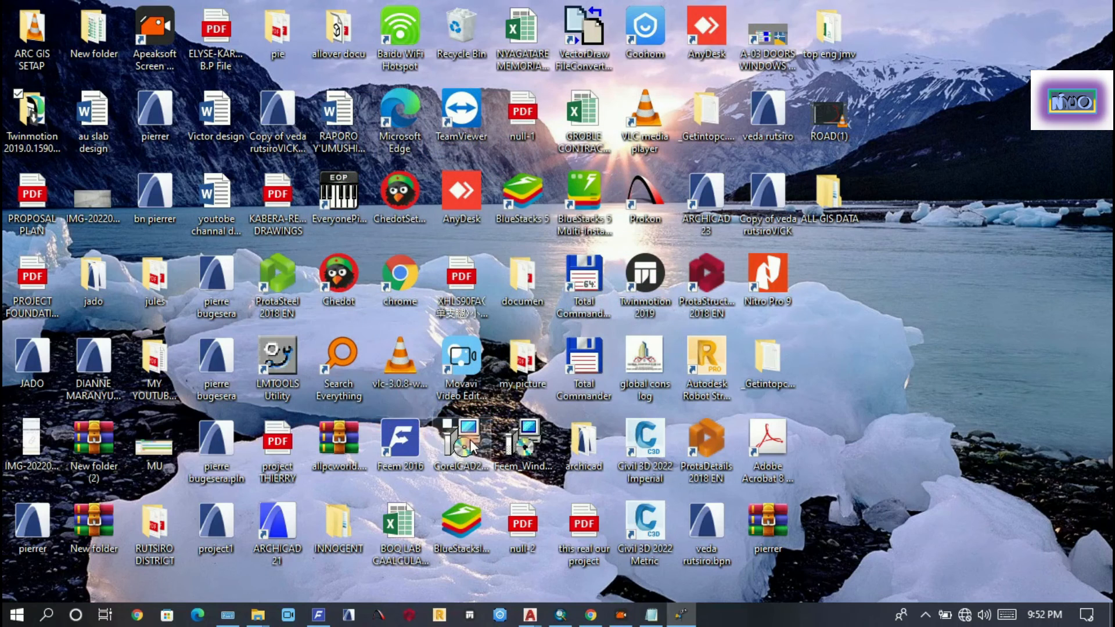
Search Windows for TW using the on-screen keyboard and open the file location of the Twinmotion 2019 app
{"action": "left_click", "coordinate": [47, 615]}
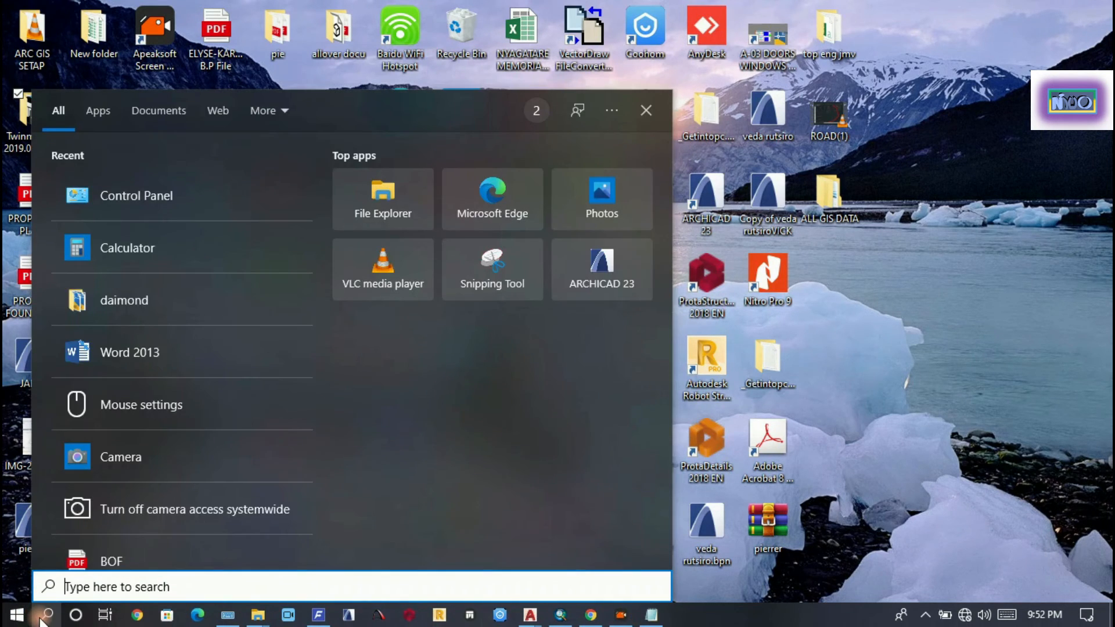
{"action": "left_click", "coordinate": [227, 615]}
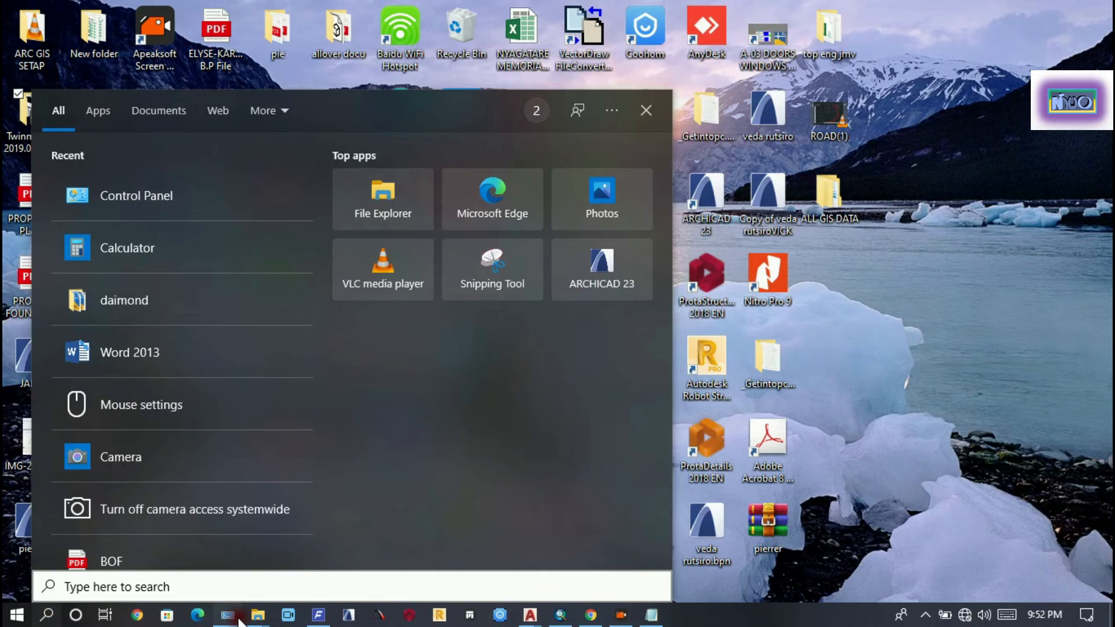
{"action": "left_click", "coordinate": [735, 466]}
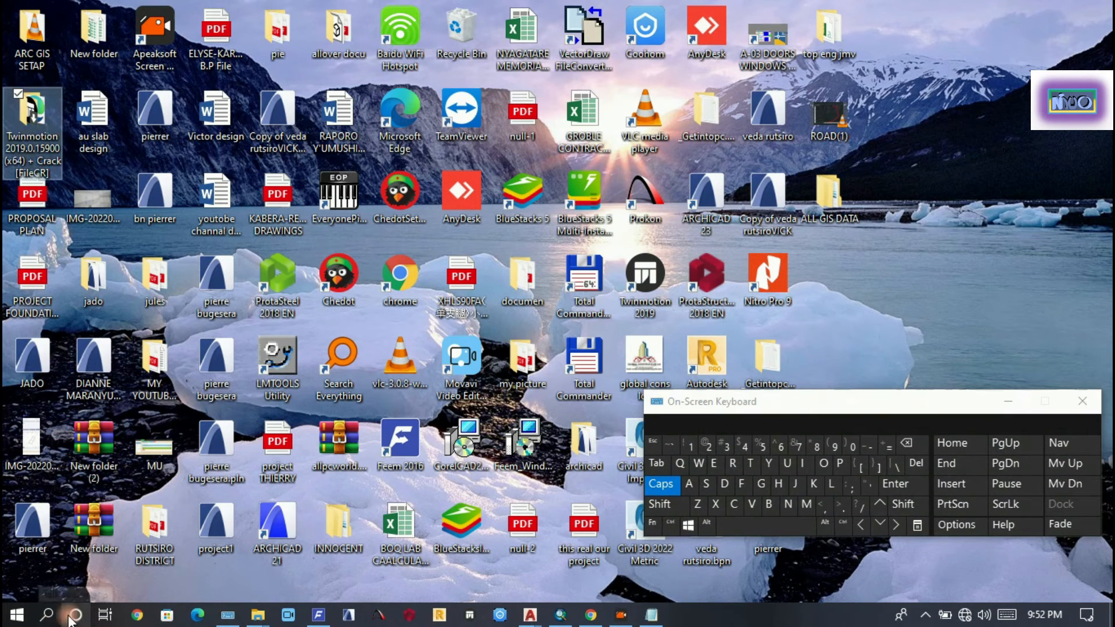
{"action": "left_click", "coordinate": [47, 616]}
{"action": "left_click", "coordinate": [750, 464]}
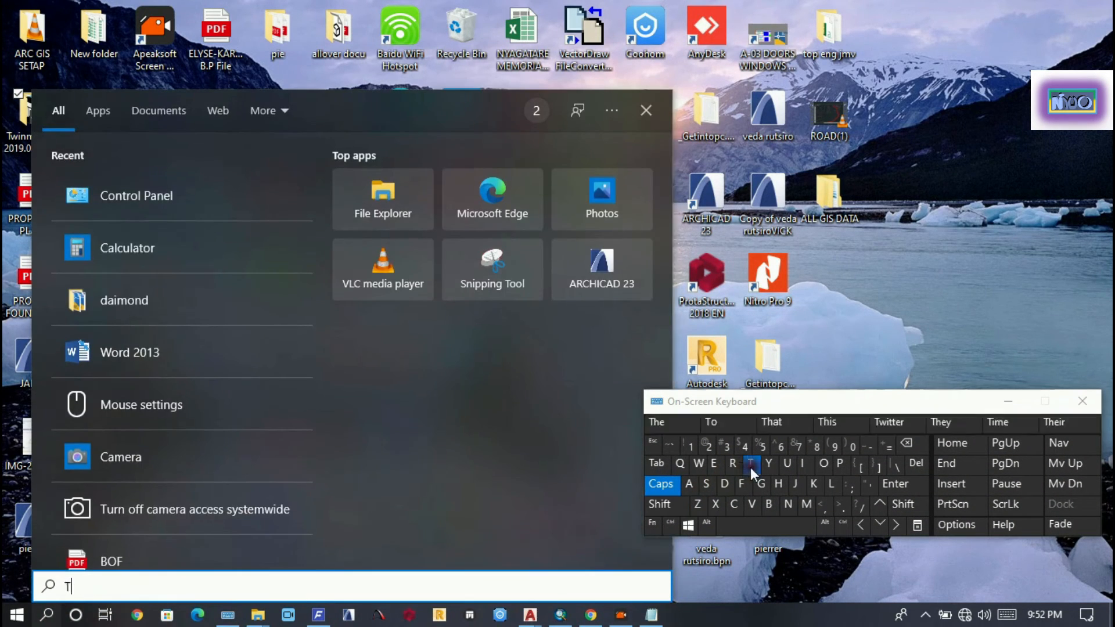
{"action": "left_click", "coordinate": [697, 468]}
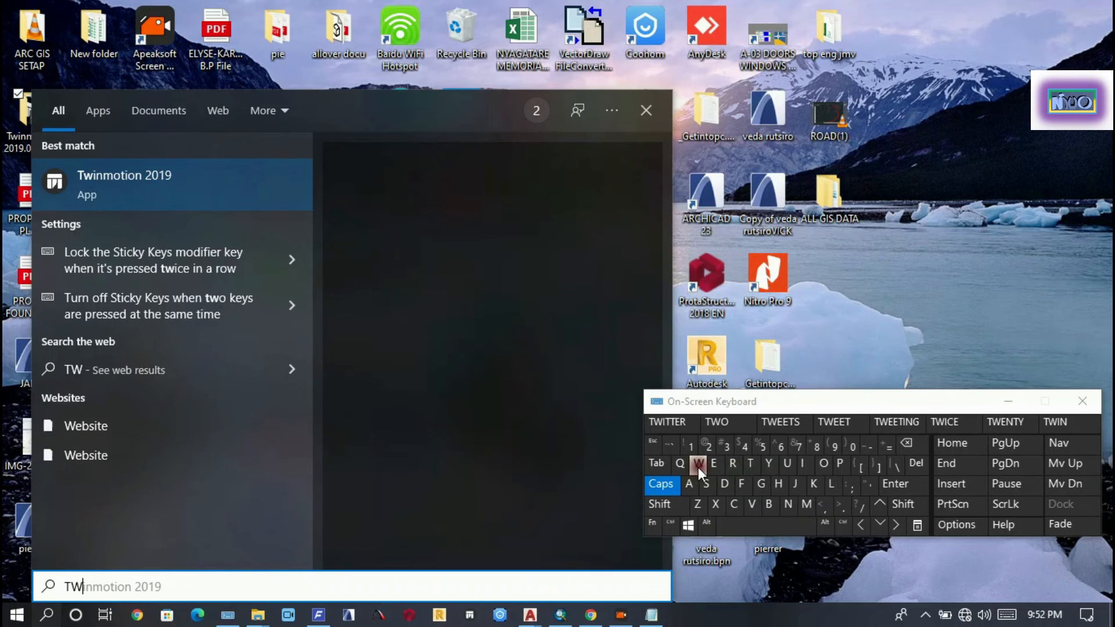
{"action": "right_click", "coordinate": [151, 187]}
{"action": "left_click", "coordinate": [216, 227]}
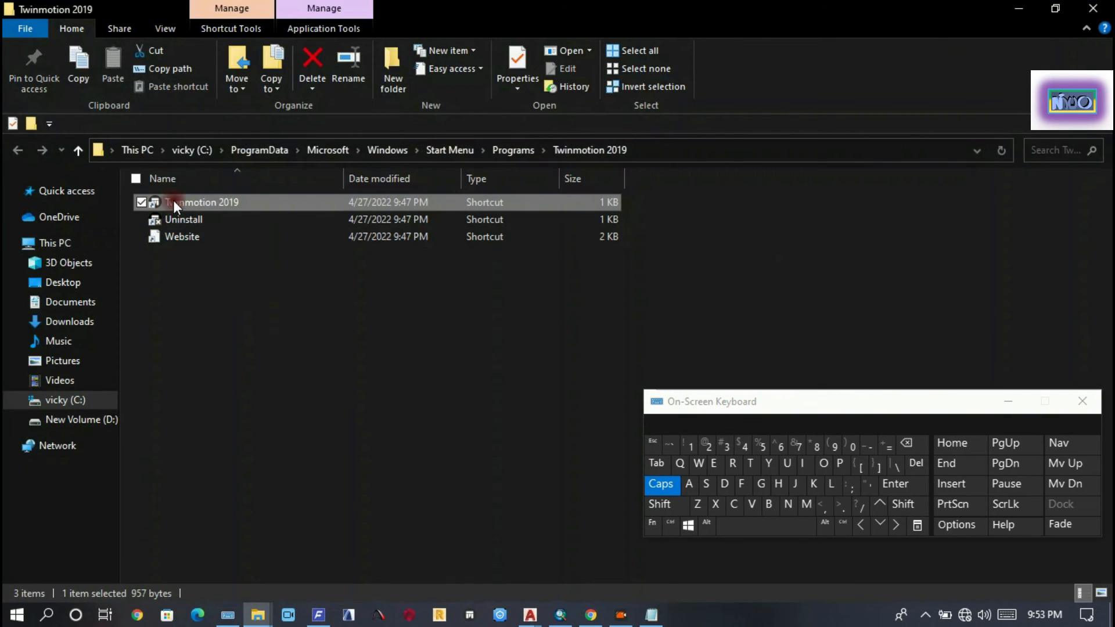
Copy the Twinmotion 2019 shortcut from its Start Menu folder and paste it onto the desktop
{"action": "right_click", "coordinate": [173, 201]}
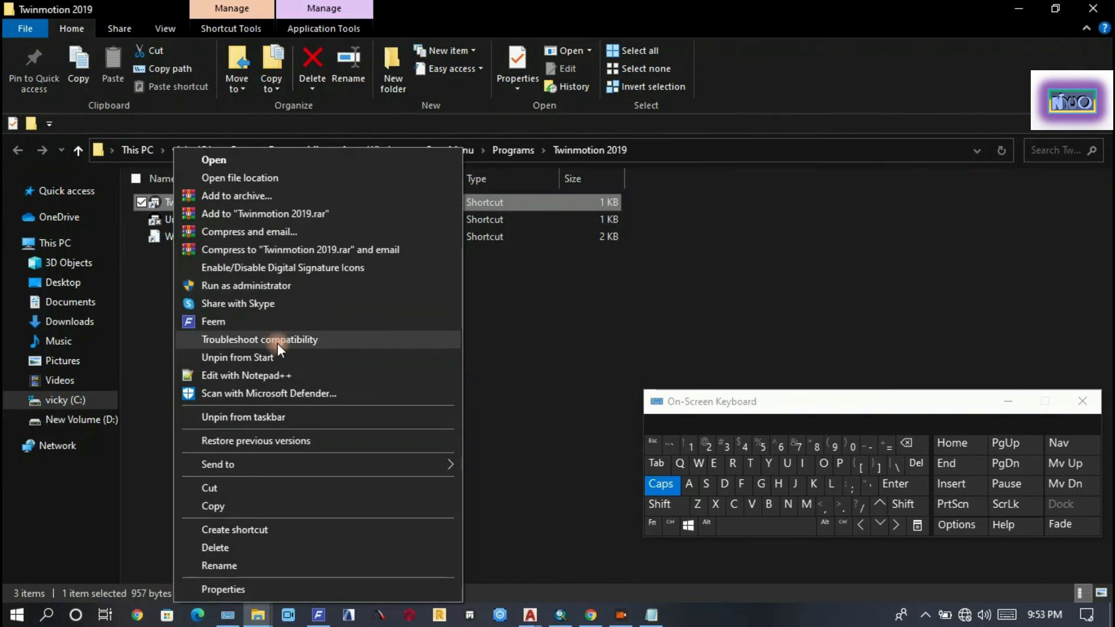
{"action": "left_click", "coordinate": [247, 503]}
{"action": "left_click", "coordinate": [1018, 9]}
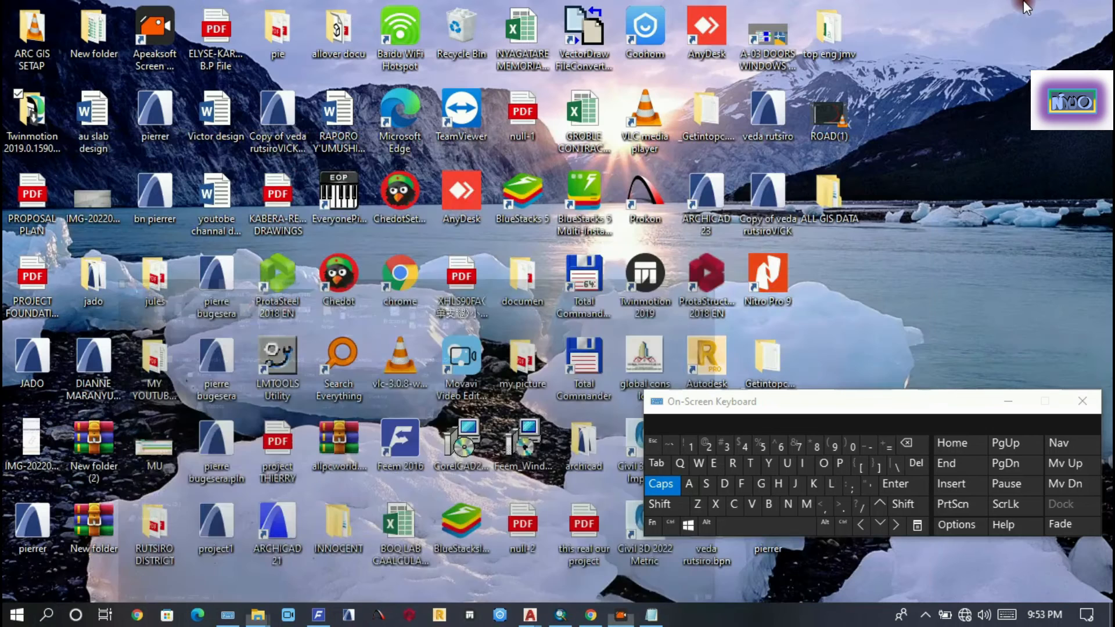
{"action": "right_click", "coordinate": [1016, 4]}
{"action": "left_click", "coordinate": [1011, 68]}
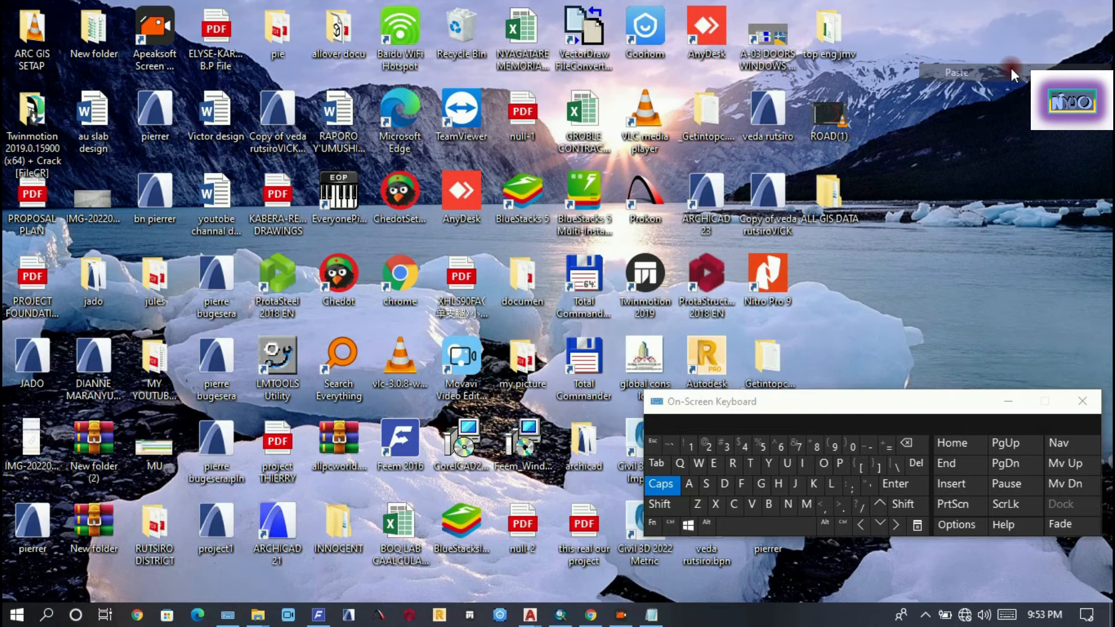
{"action": "left_click", "coordinate": [534, 197]}
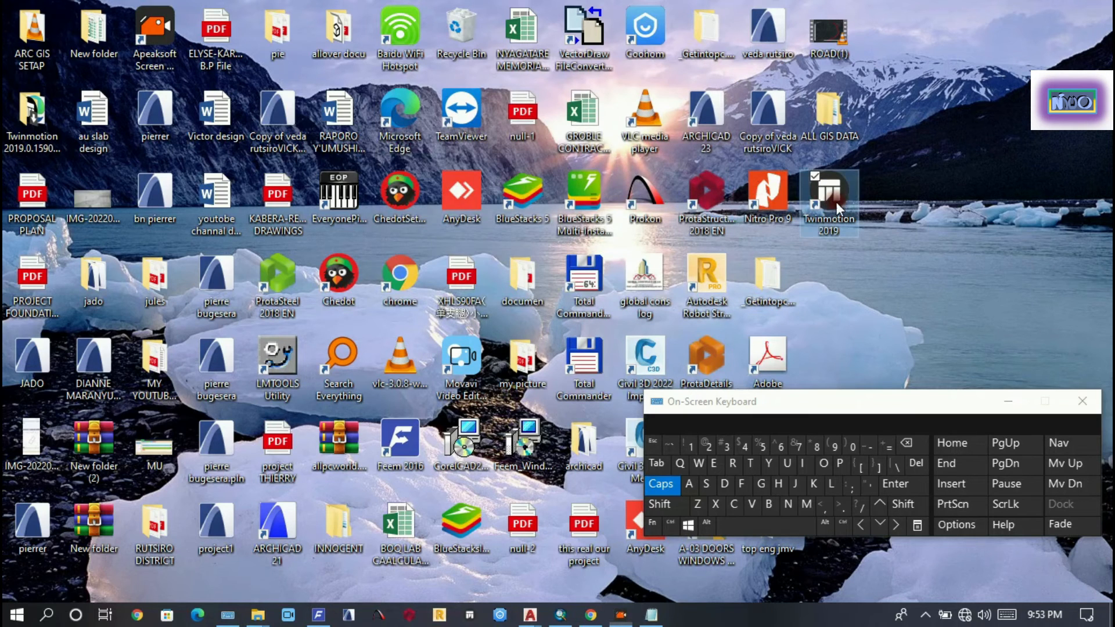
Minimize the on-screen keyboard and close the Pass text file
{"action": "left_click", "coordinate": [1005, 400]}
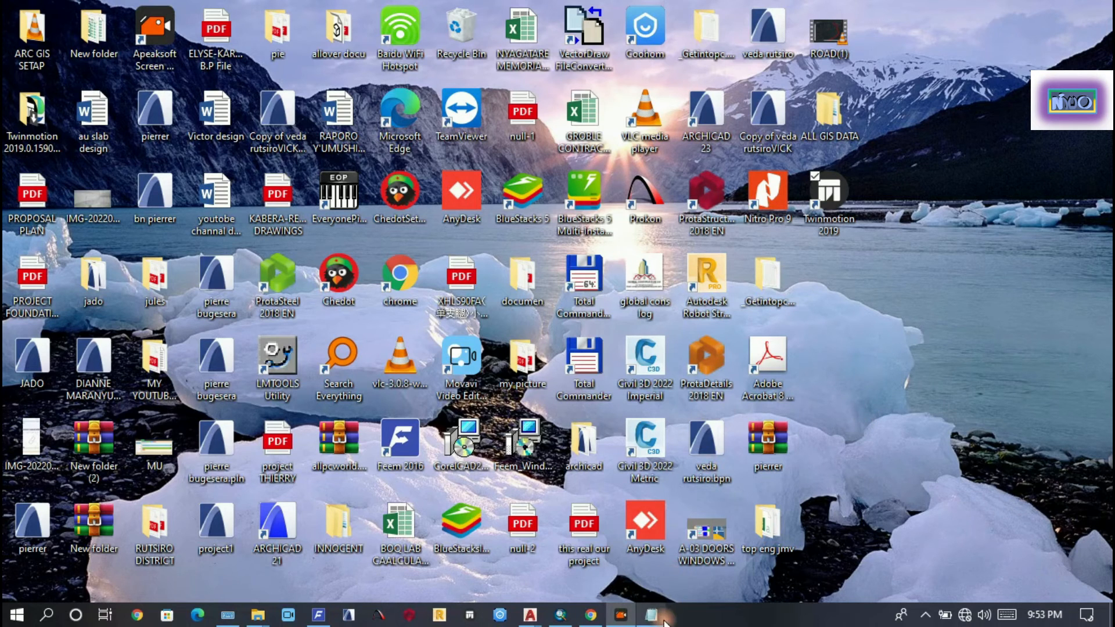
{"action": "mouse_move", "coordinate": [652, 614]}
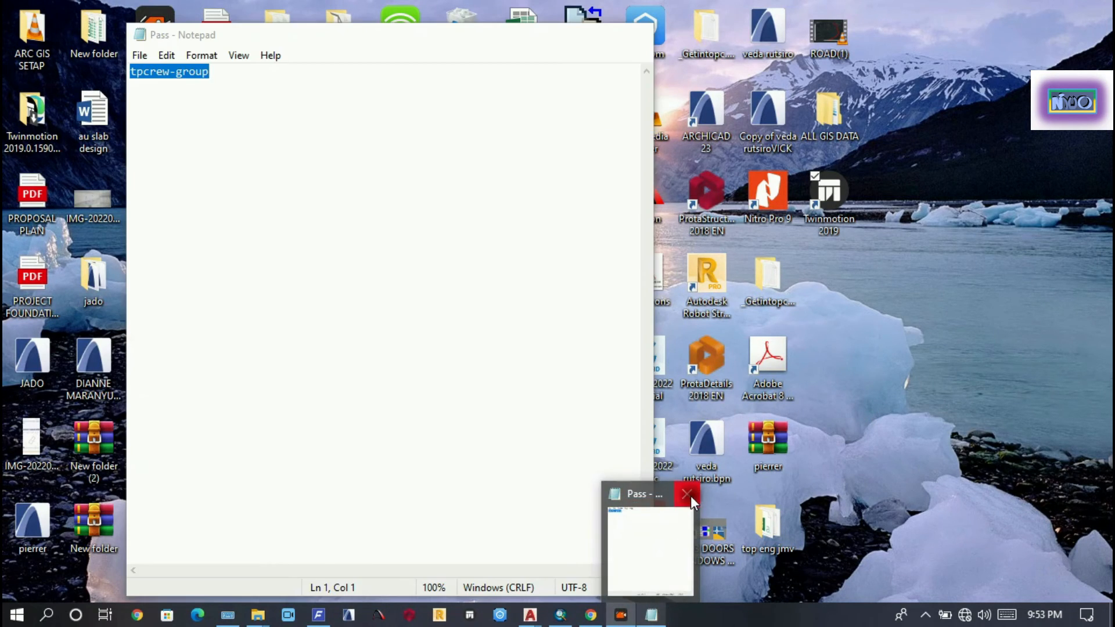
{"action": "left_click", "coordinate": [686, 495]}
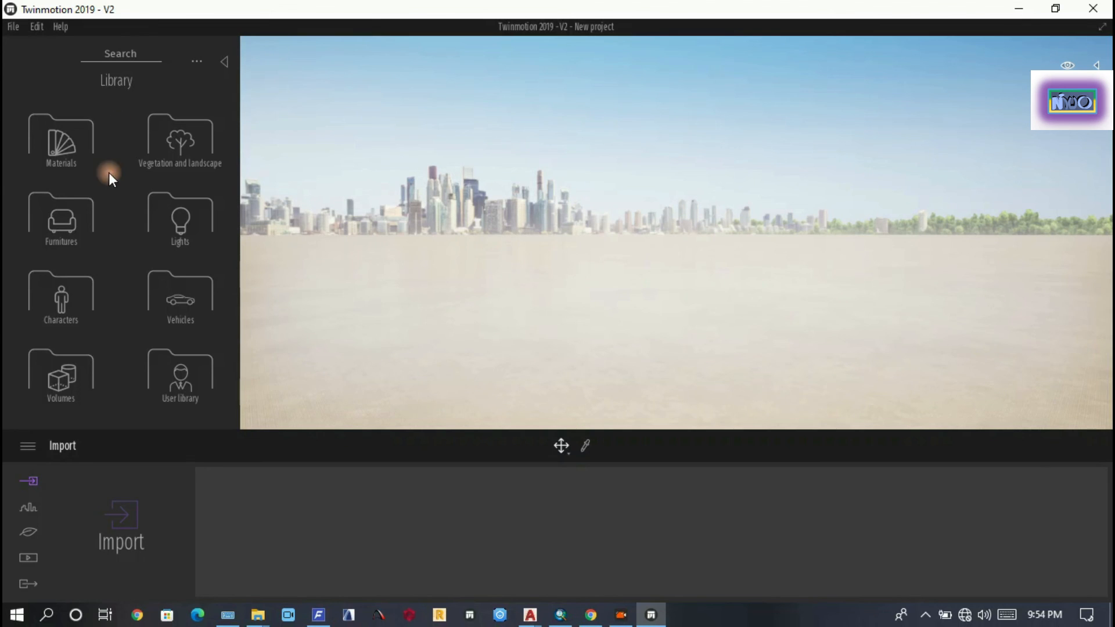
Open the Vegetation and landscape category in the Twinmotion library
{"action": "left_click", "coordinate": [156, 155]}
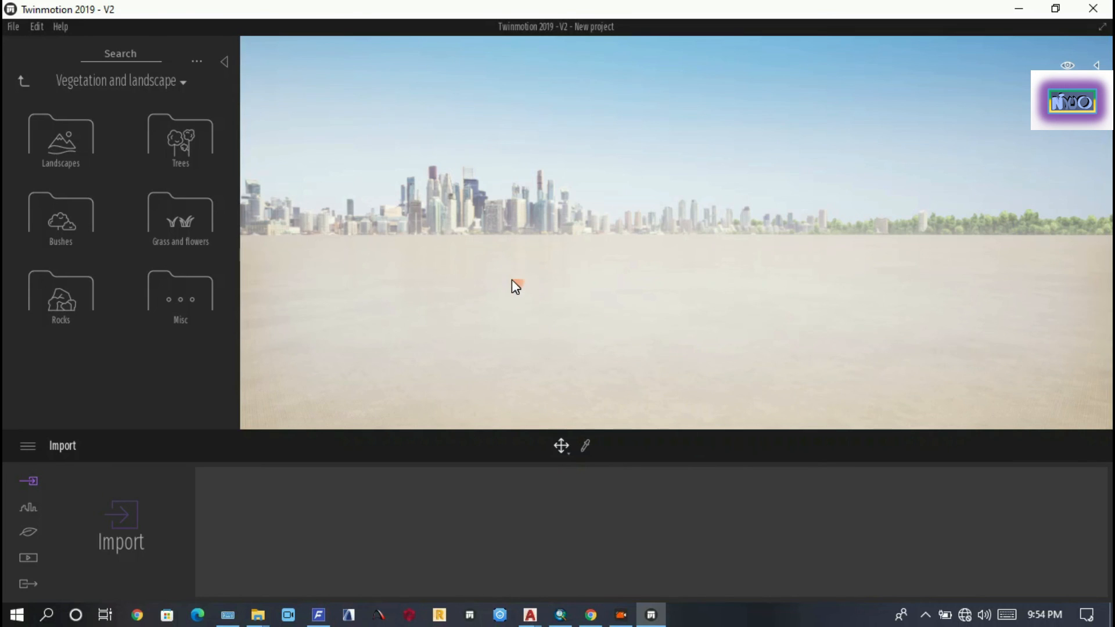
{"action": "left_click", "coordinate": [512, 281]}
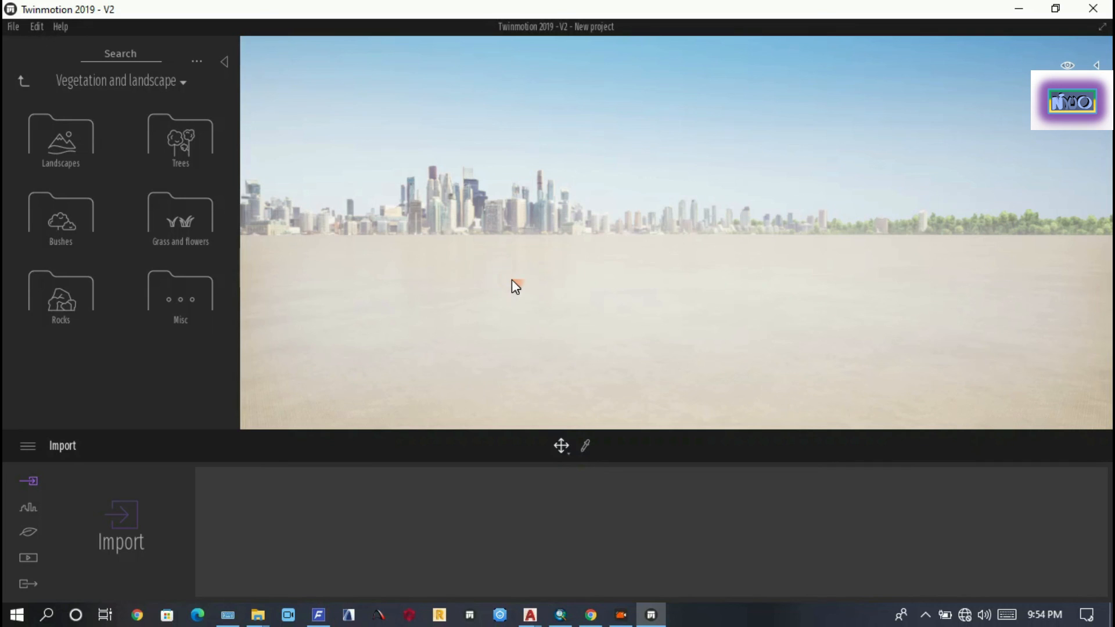